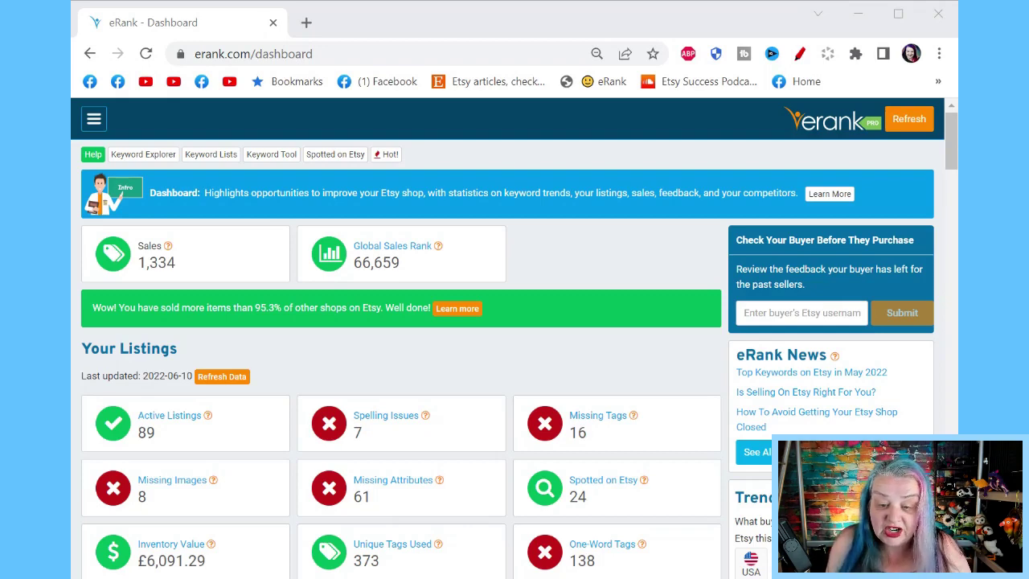
Step: Widen the browser window and choose Keyword Tool from eRank's Tools menu
{"action": "left_click", "coordinate": [592, 384]}
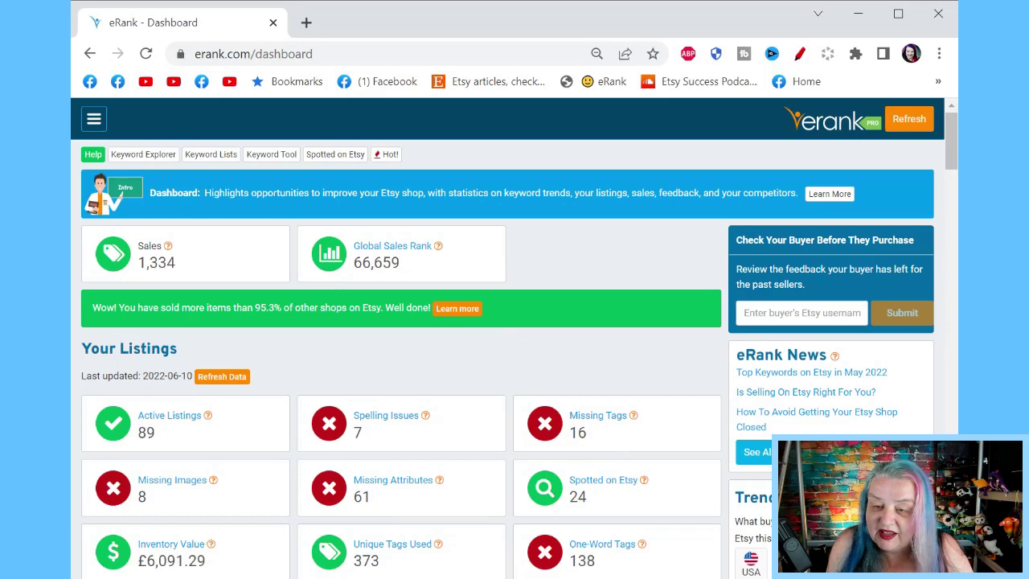
{"action": "left_click_drag", "start_coordinate": [957, 338], "coordinate": [1007, 338]}
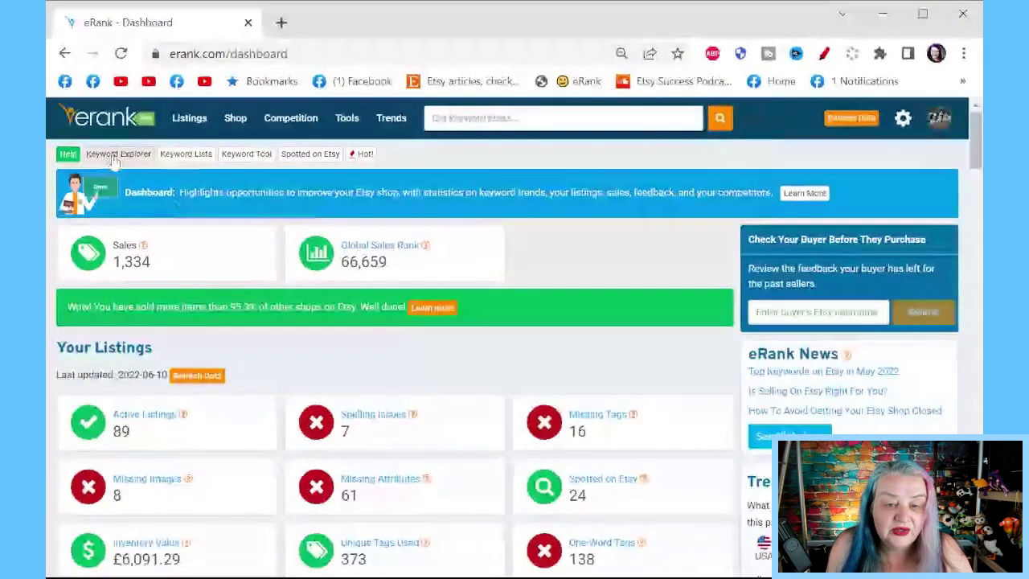
{"action": "mouse_move", "coordinate": [343, 120]}
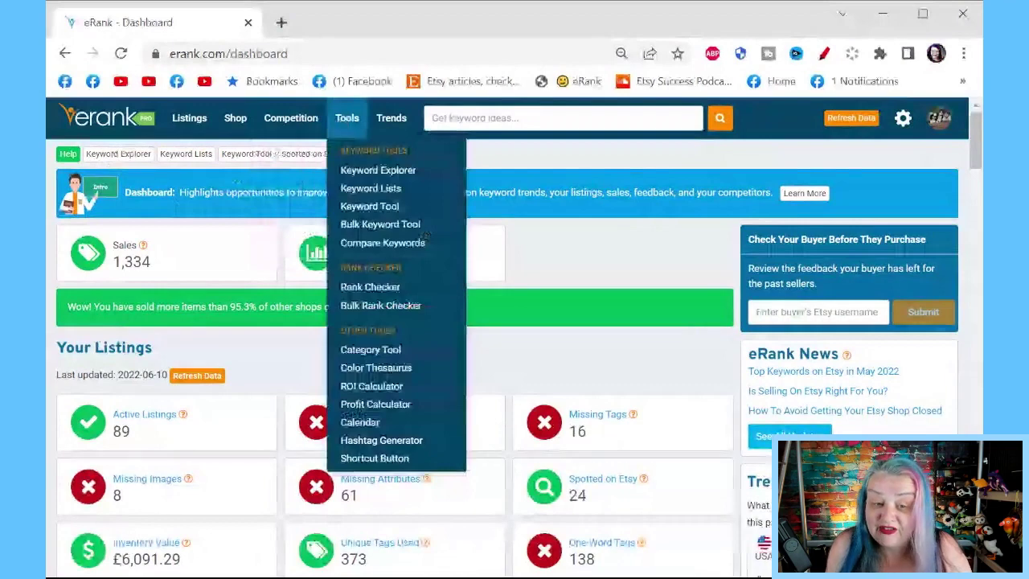
{"action": "left_click", "coordinate": [357, 209]}
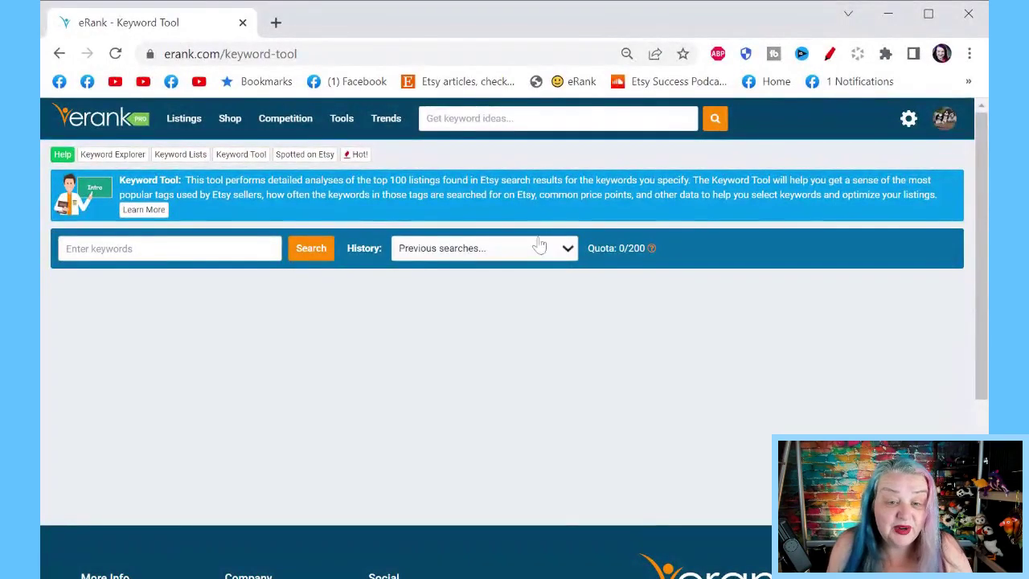
Step: Run an eRank keyword search for 'needle felted'
{"action": "mouse_move", "coordinate": [325, 125]}
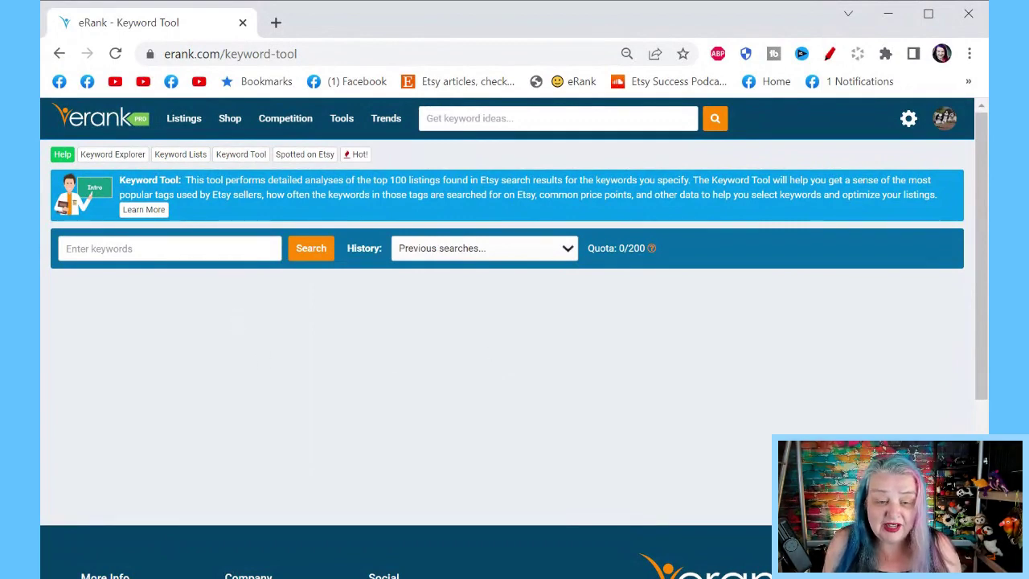
{"action": "left_click", "coordinate": [66, 248]}
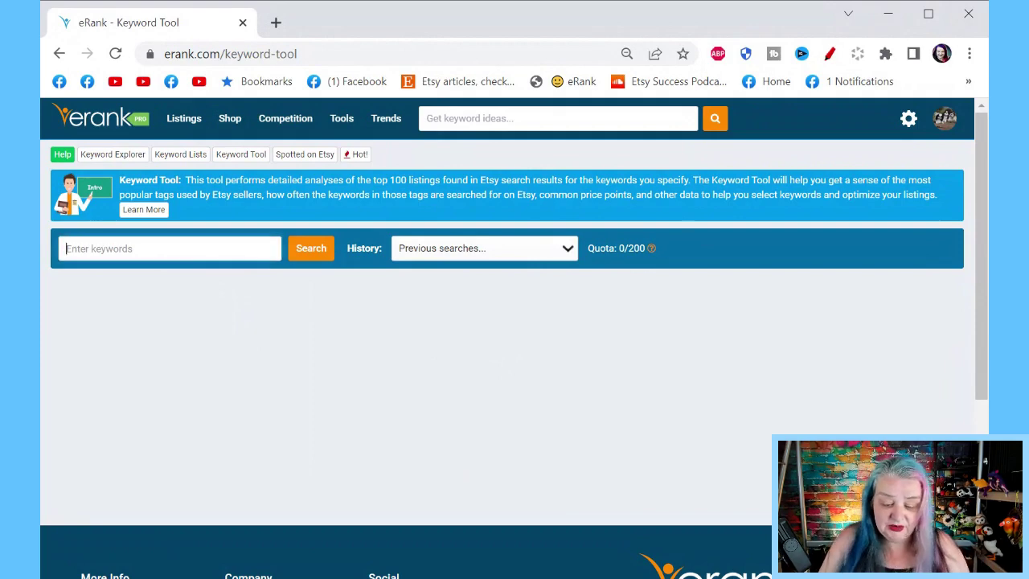
{"action": "type", "text": "needle felted"}
{"action": "key", "text": "Return"}
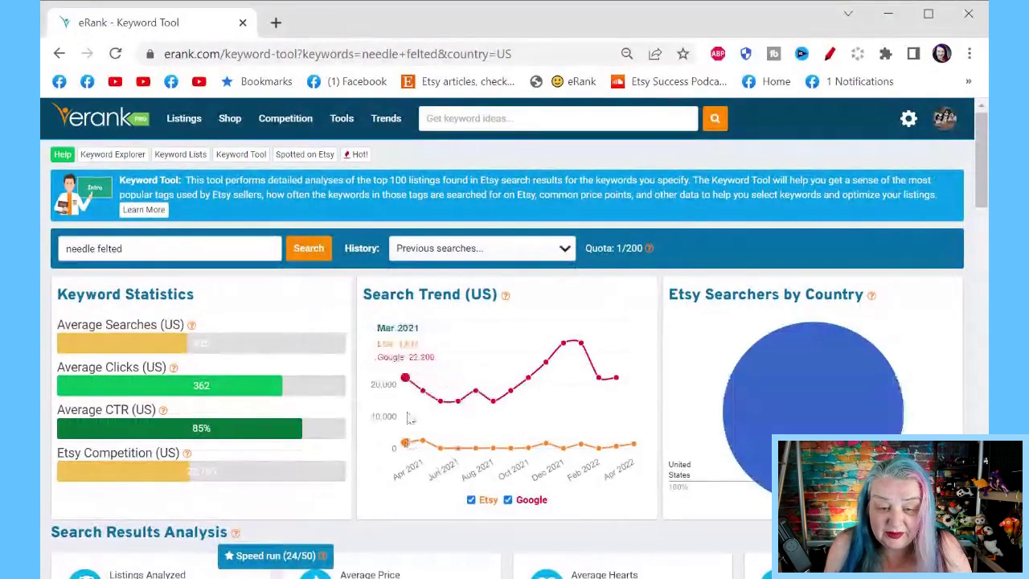
Step: Hide the Google trend line, inspect the Etsy data points, and select the 'needle felted' keyword text
{"action": "left_click", "coordinate": [508, 501]}
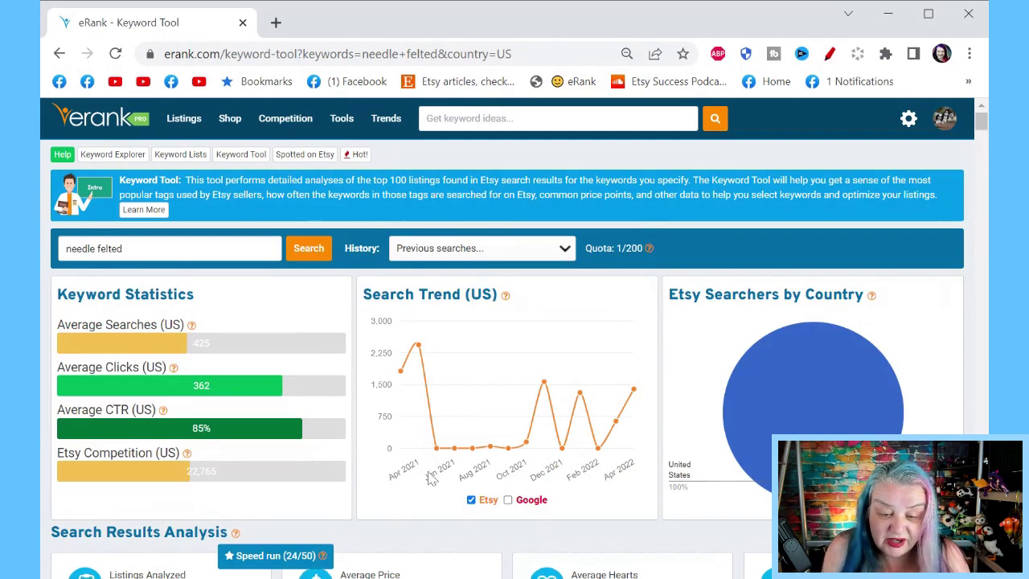
{"action": "mouse_move", "coordinate": [454, 457]}
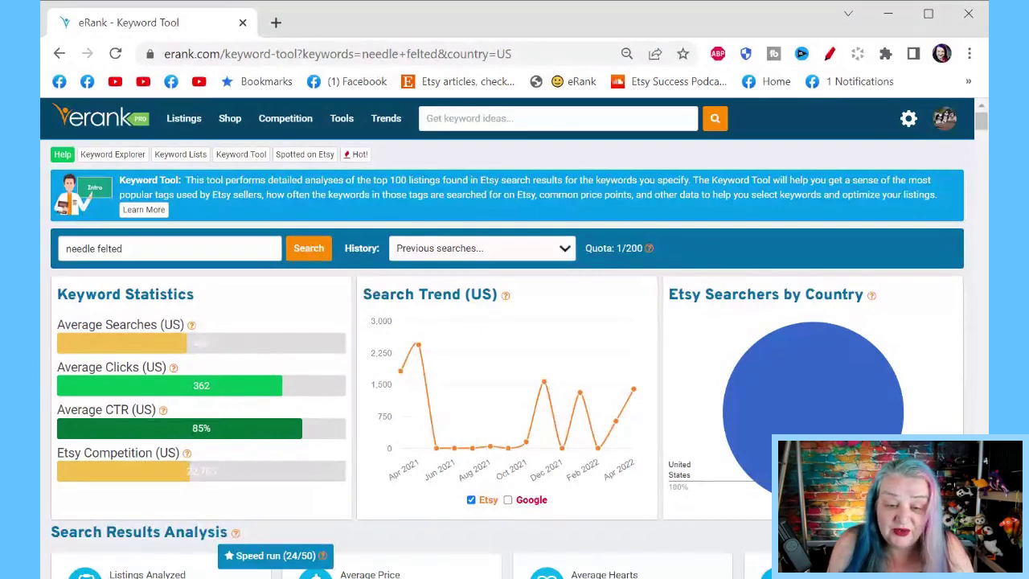
{"action": "mouse_move", "coordinate": [406, 368]}
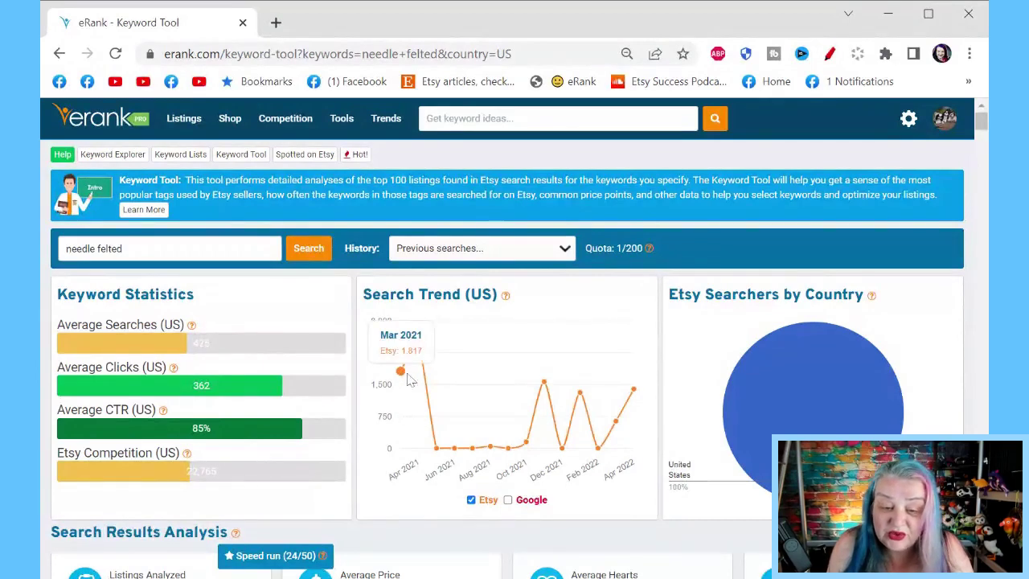
{"action": "mouse_move", "coordinate": [418, 347]}
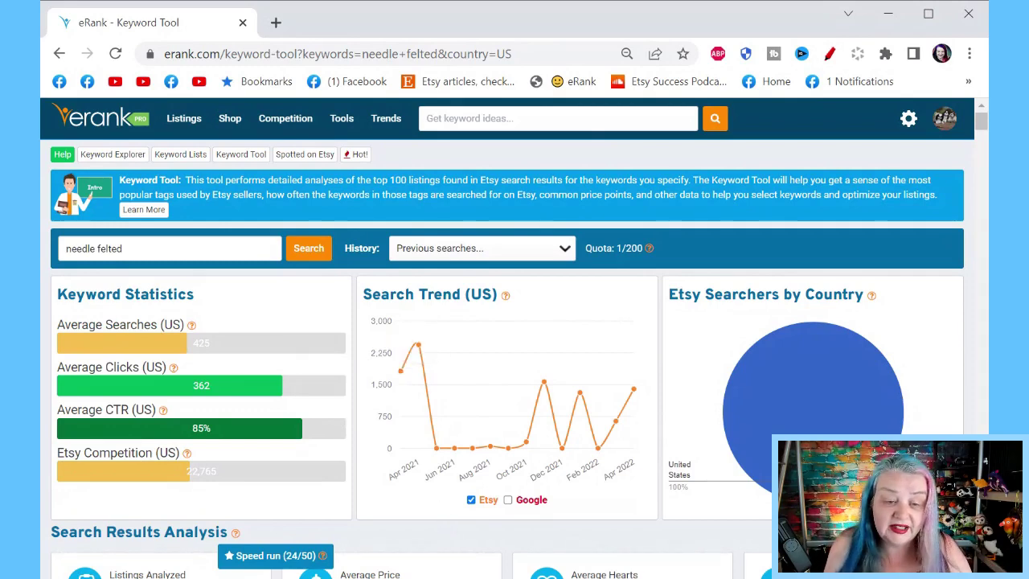
{"action": "left_click_drag", "start_coordinate": [122, 248], "coordinate": [65, 248]}
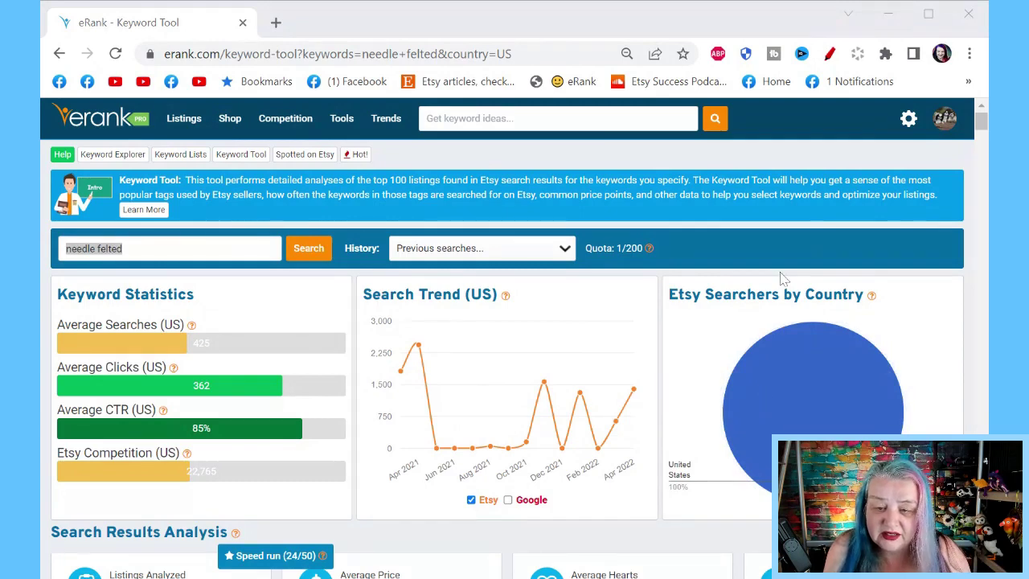
Step: Replace 'needle felted' with 'ring' in the keyword box and run the analysis
{"action": "left_click", "coordinate": [741, 361]}
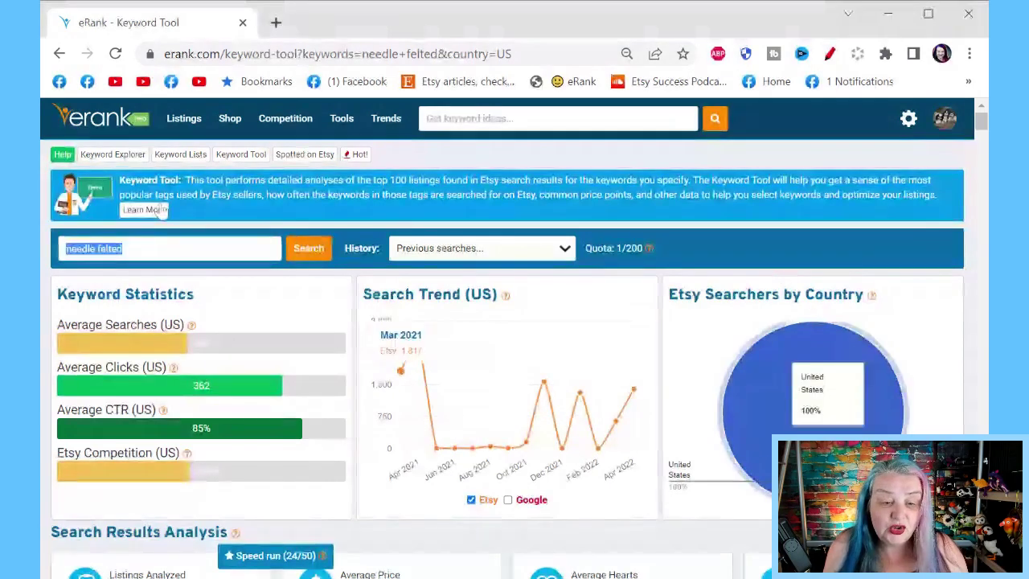
{"action": "key", "text": "End"}
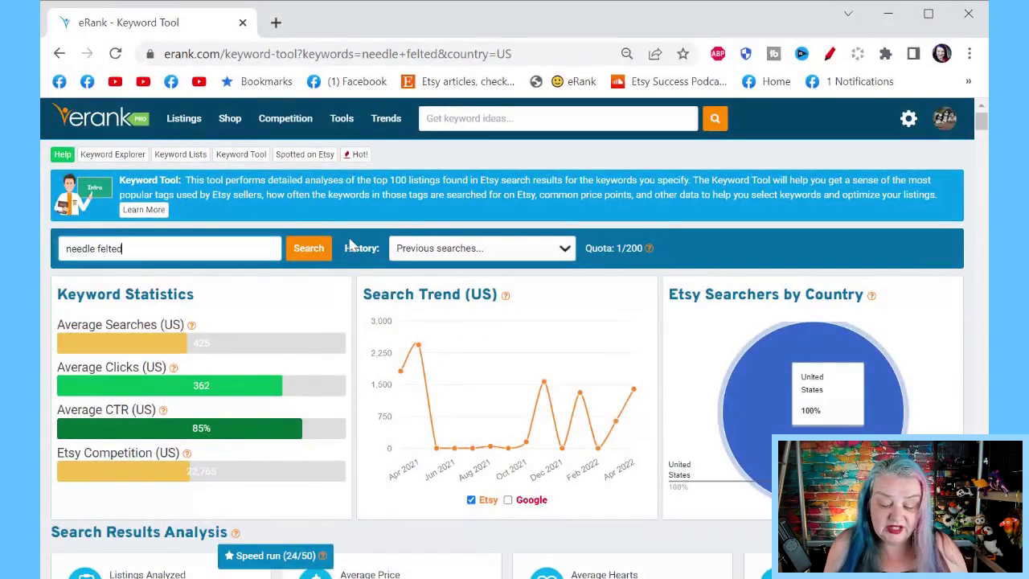
{"action": "type", "text": "ring"}
{"action": "key", "text": "BackSpace"}
{"action": "key", "text": "BackSpace"}
{"action": "key", "text": "BackSpace"}
{"action": "key", "text": "BackSpace"}
{"action": "key", "text": "BackSpace"}
{"action": "key", "text": "BackSpace"}
{"action": "key", "text": "BackSpace"}
{"action": "key", "text": "BackSpace"}
{"action": "key", "text": "BackSpace"}
{"action": "key", "text": "BackSpace"}
{"action": "key", "text": "BackSpace"}
{"action": "key", "text": "BackSpace"}
{"action": "key", "text": "BackSpace"}
{"action": "key", "text": "BackSpace"}
{"action": "key", "text": "BackSpace"}
{"action": "key", "text": "BackSpace"}
{"action": "key", "text": "BackSpace"}
{"action": "type", "text": "ring"}
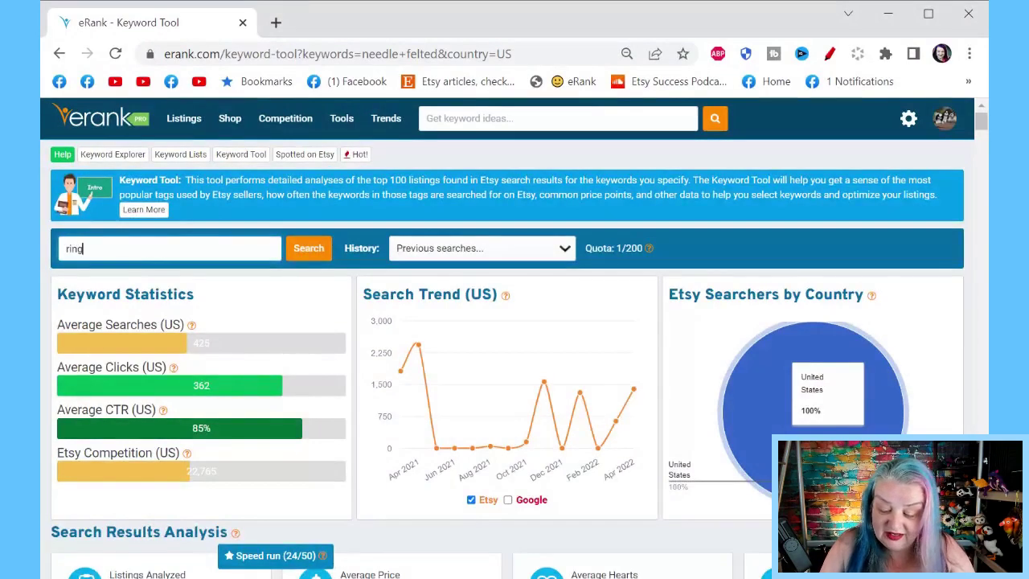
{"action": "key", "text": "Return"}
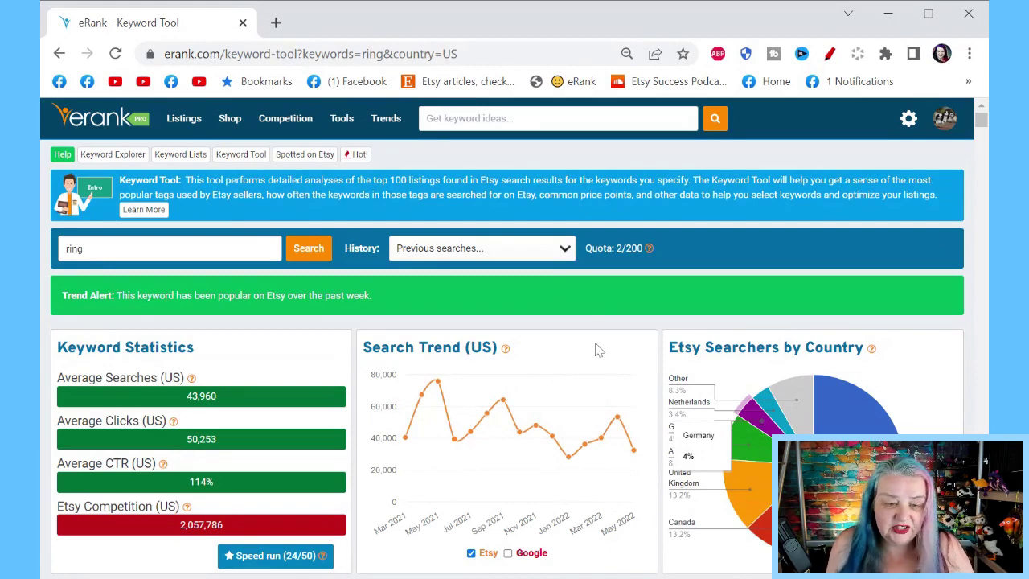
{"action": "scroll", "coordinate": [599, 350], "scroll_direction": "down", "scroll_amount": 2}
{"action": "scroll", "coordinate": [599, 350], "scroll_direction": "down", "scroll_amount": 2}
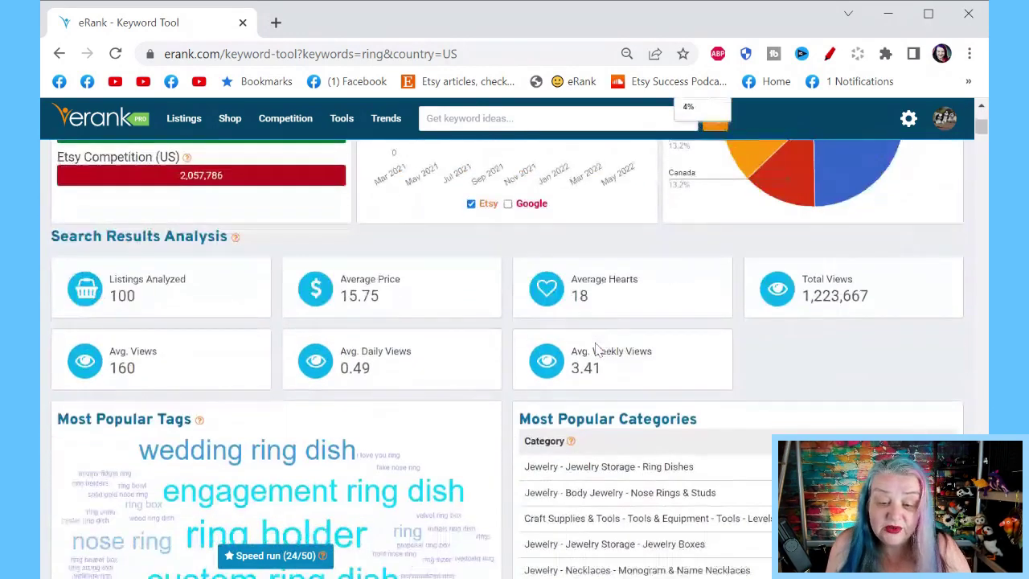
{"action": "scroll", "coordinate": [598, 350], "scroll_direction": "down", "scroll_amount": 3}
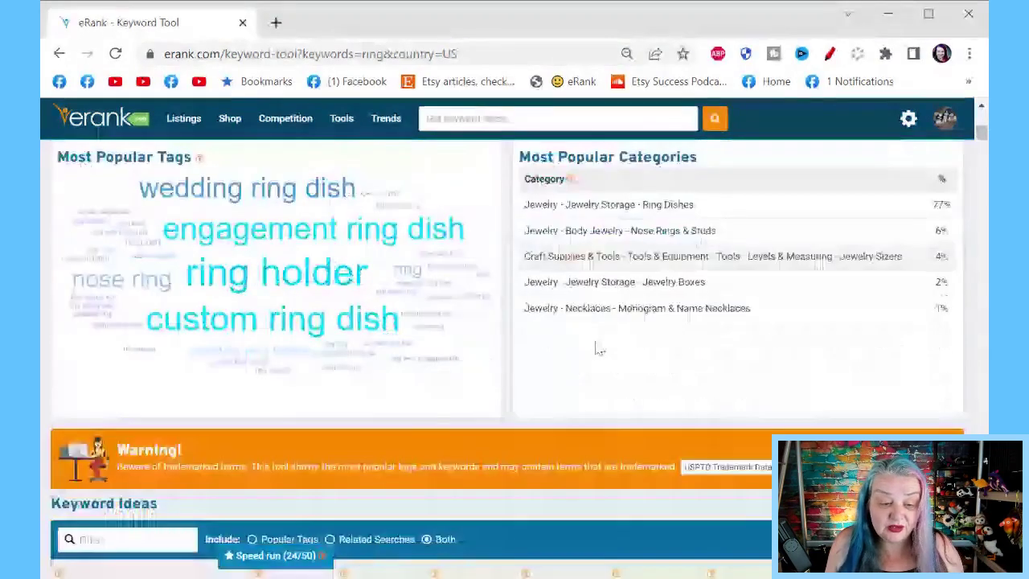
{"action": "scroll", "coordinate": [599, 350], "scroll_direction": "down", "scroll_amount": 3}
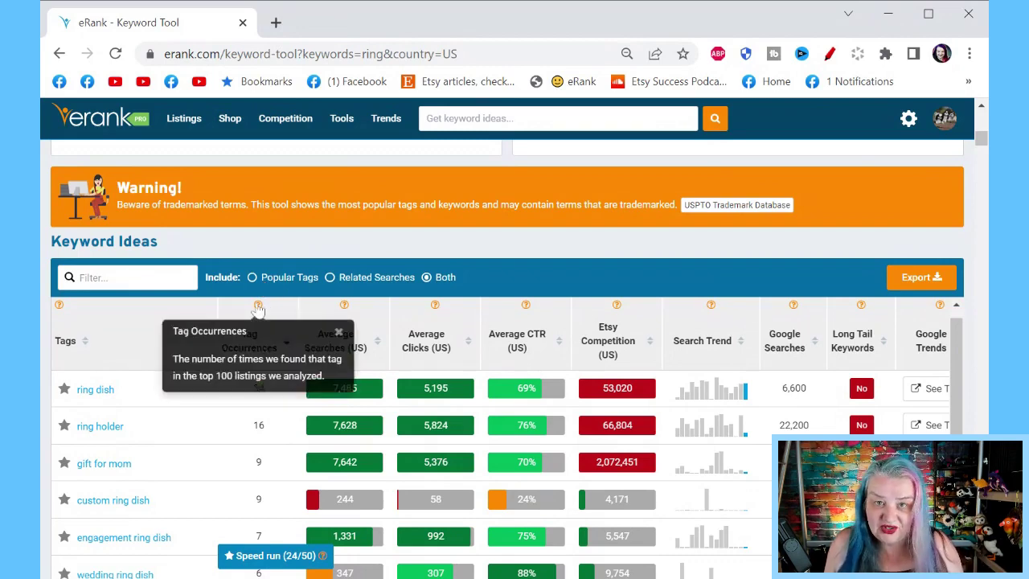
{"action": "mouse_move", "coordinate": [259, 307]}
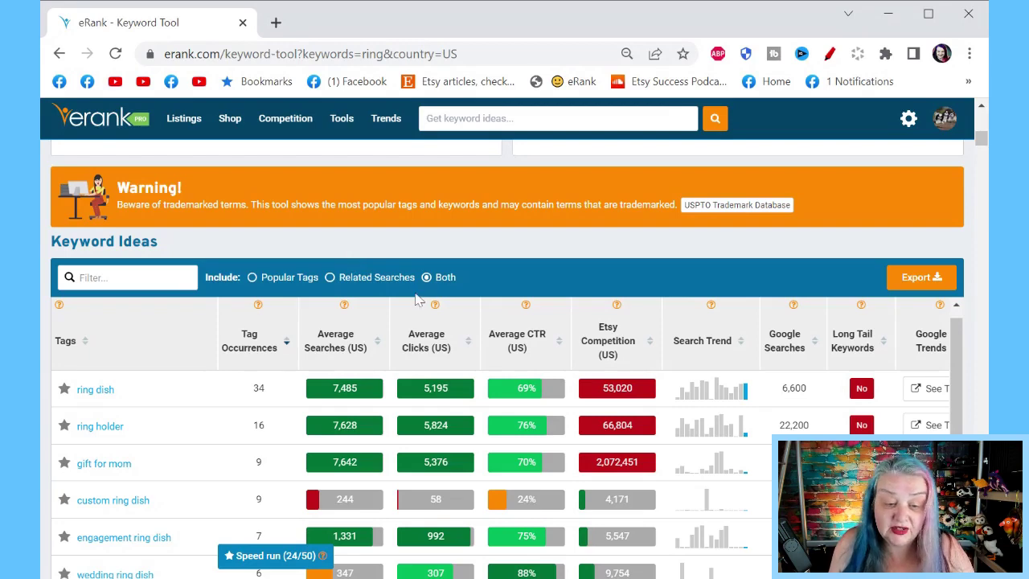
{"action": "scroll", "coordinate": [543, 299], "scroll_direction": "down", "scroll_amount": 1}
{"action": "scroll", "coordinate": [543, 294], "scroll_direction": "down", "scroll_amount": 1}
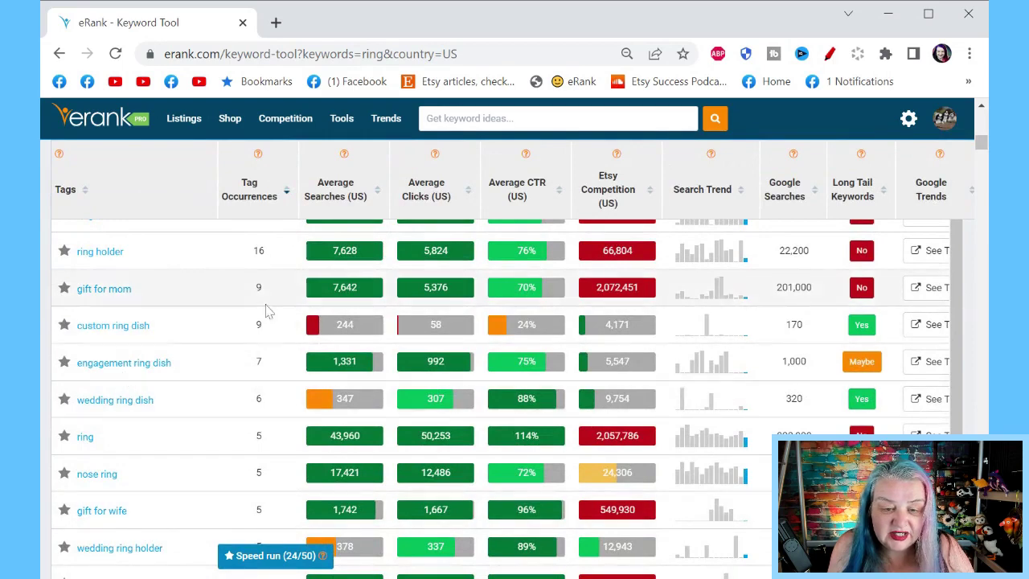
Step: Sort the ring keyword ideas by Average Searches (US), descending, so rings (85,319) leads
{"action": "scroll", "coordinate": [264, 307], "scroll_direction": "up", "scroll_amount": 1}
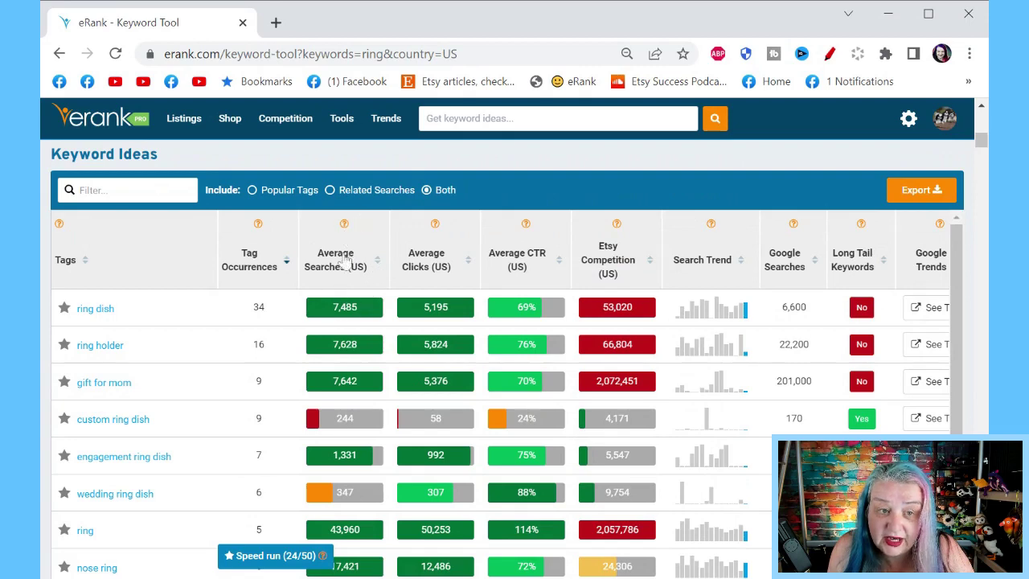
{"action": "scroll", "coordinate": [341, 265], "scroll_direction": "down", "scroll_amount": 1}
{"action": "scroll", "coordinate": [342, 265], "scroll_direction": "up", "scroll_amount": 3}
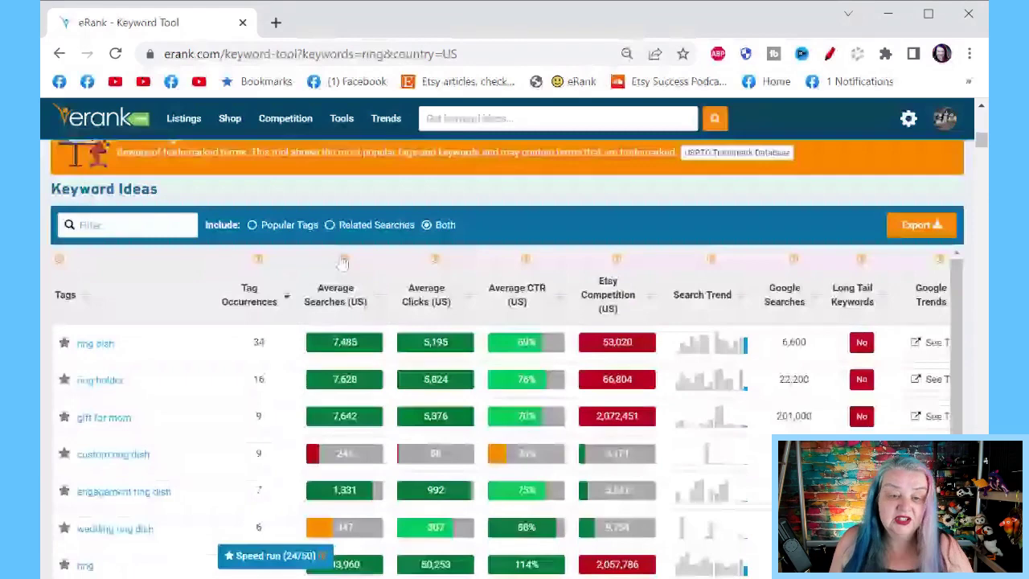
{"action": "scroll", "coordinate": [343, 263], "scroll_direction": "down", "scroll_amount": 1}
{"action": "left_click", "coordinate": [337, 265]}
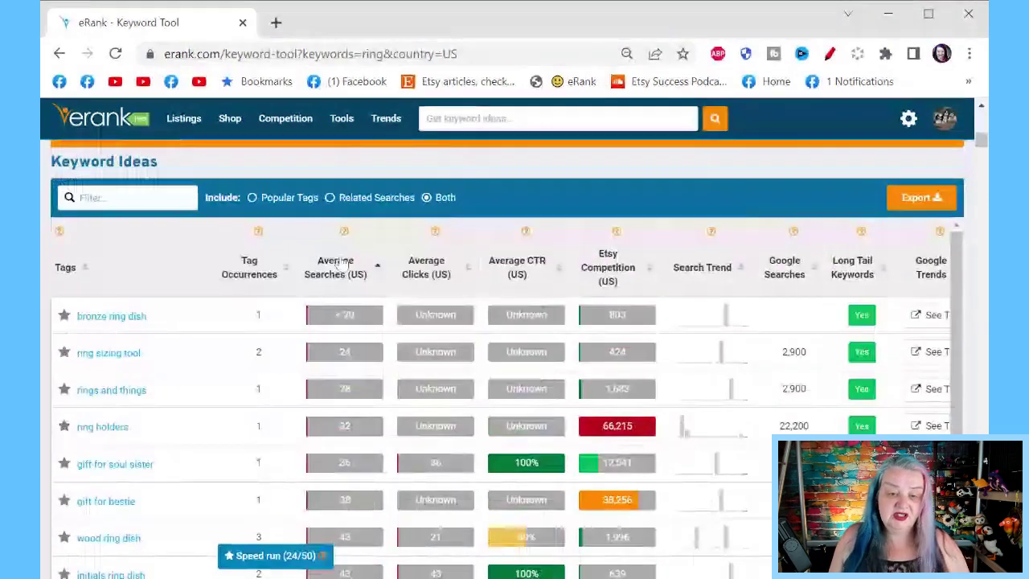
{"action": "scroll", "coordinate": [338, 265], "scroll_direction": "down", "scroll_amount": 1}
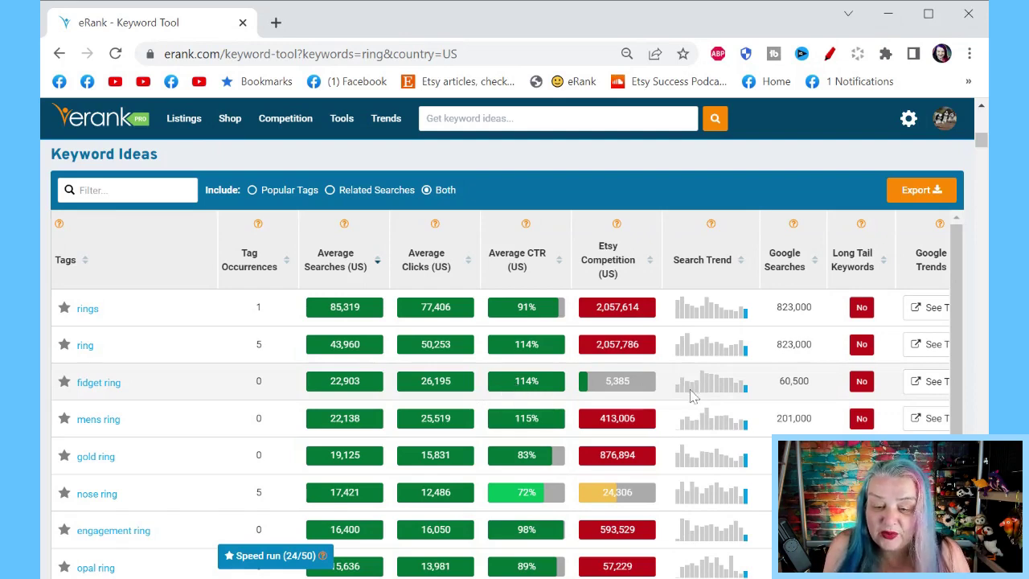
{"action": "mouse_move", "coordinate": [683, 394]}
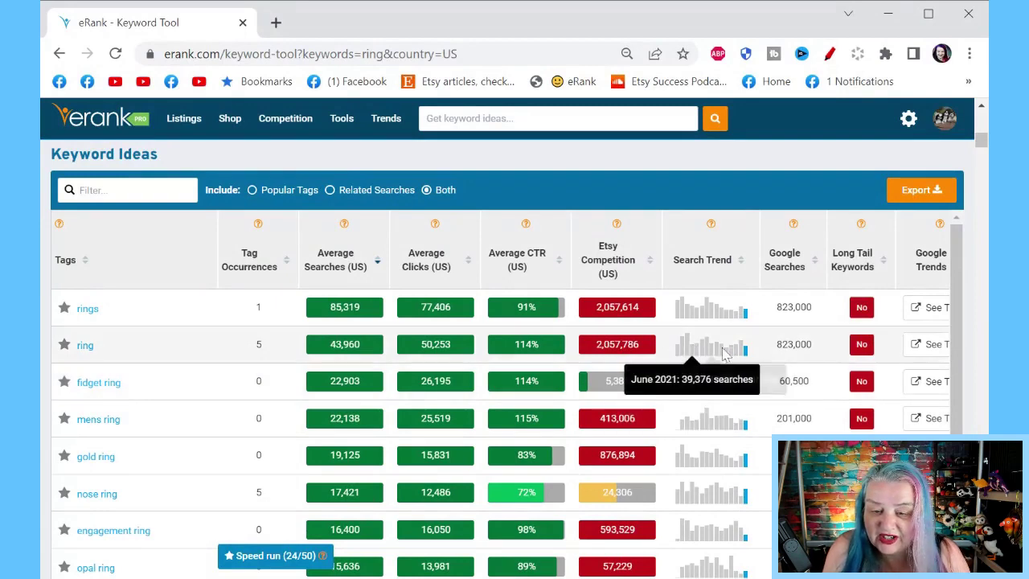
{"action": "mouse_move", "coordinate": [703, 377]}
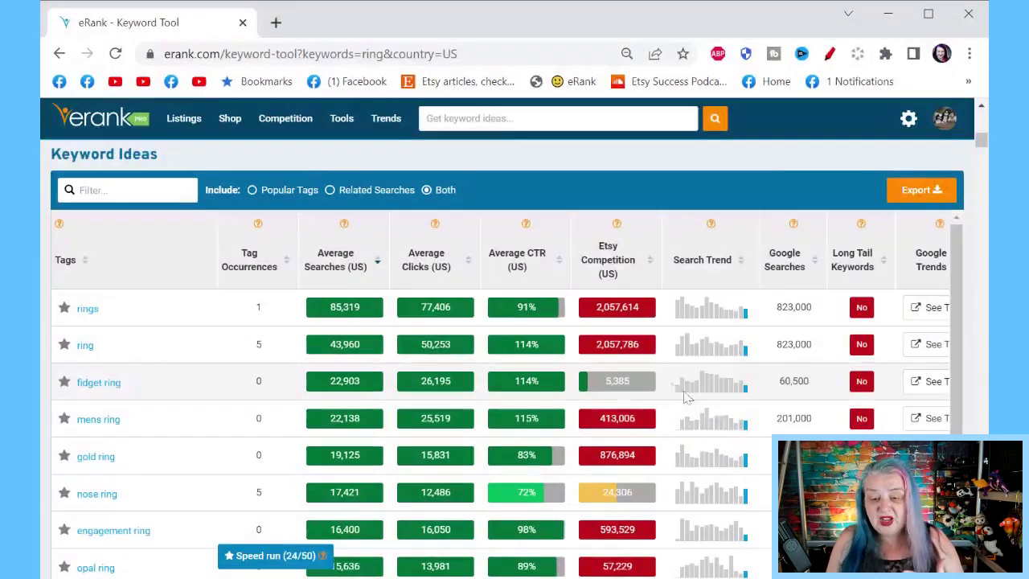
{"action": "mouse_move", "coordinate": [707, 384]}
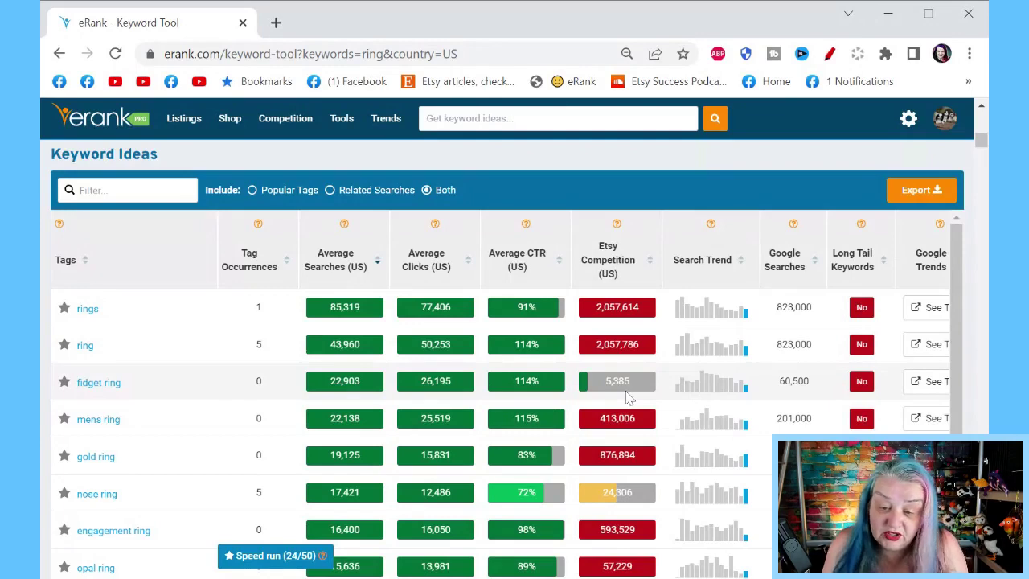
{"action": "mouse_move", "coordinate": [746, 394]}
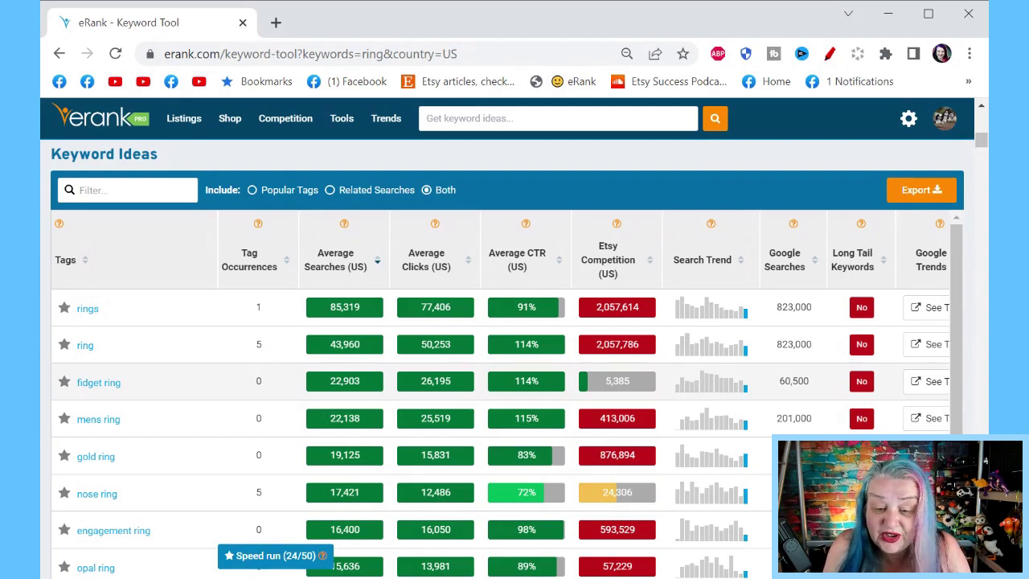
{"action": "scroll", "coordinate": [675, 391], "scroll_direction": "down", "scroll_amount": 1}
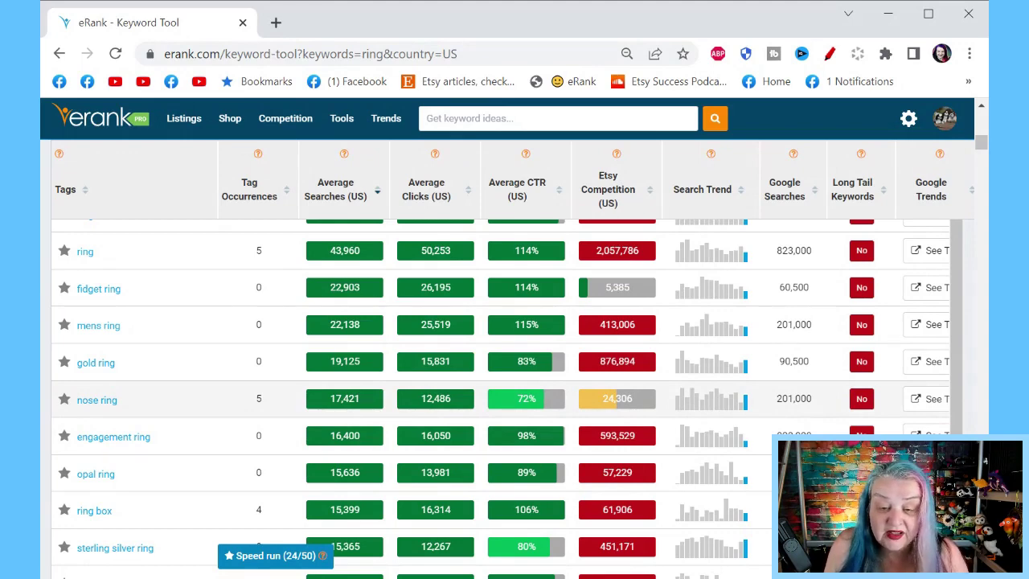
{"action": "scroll", "coordinate": [506, 369], "scroll_direction": "down", "scroll_amount": 1}
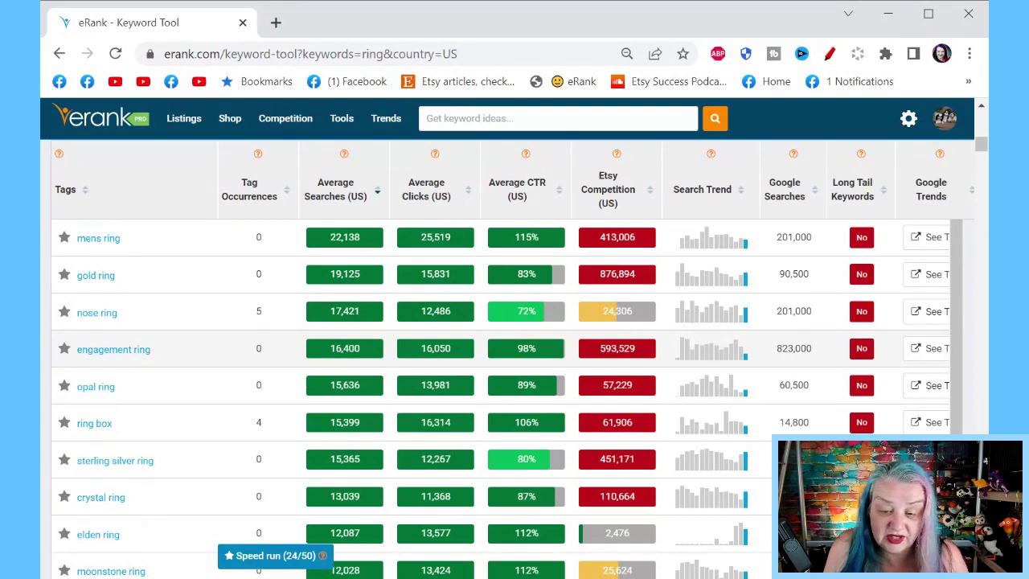
{"action": "scroll", "coordinate": [366, 444], "scroll_direction": "down", "scroll_amount": 1}
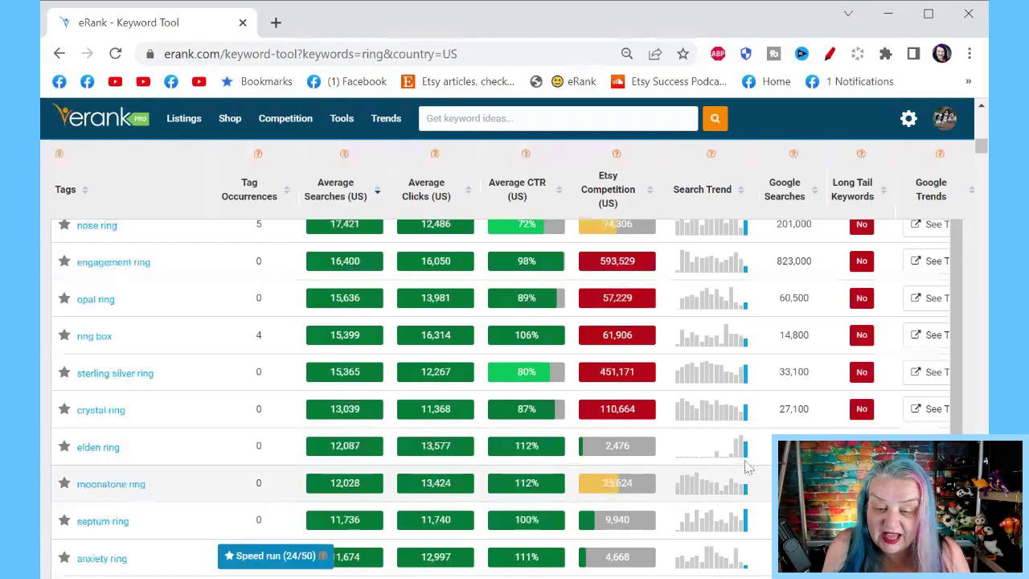
{"action": "mouse_move", "coordinate": [739, 455]}
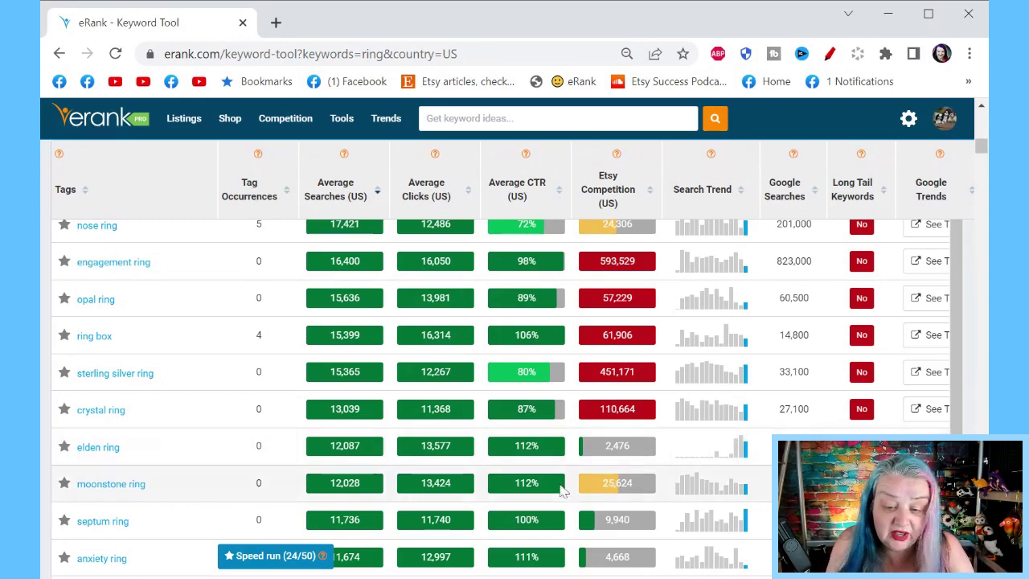
Step: Scroll down to carnelian ring, lord of the ring (8,137 searches) and snake ring
{"action": "scroll", "coordinate": [574, 450], "scroll_direction": "down", "scroll_amount": 1}
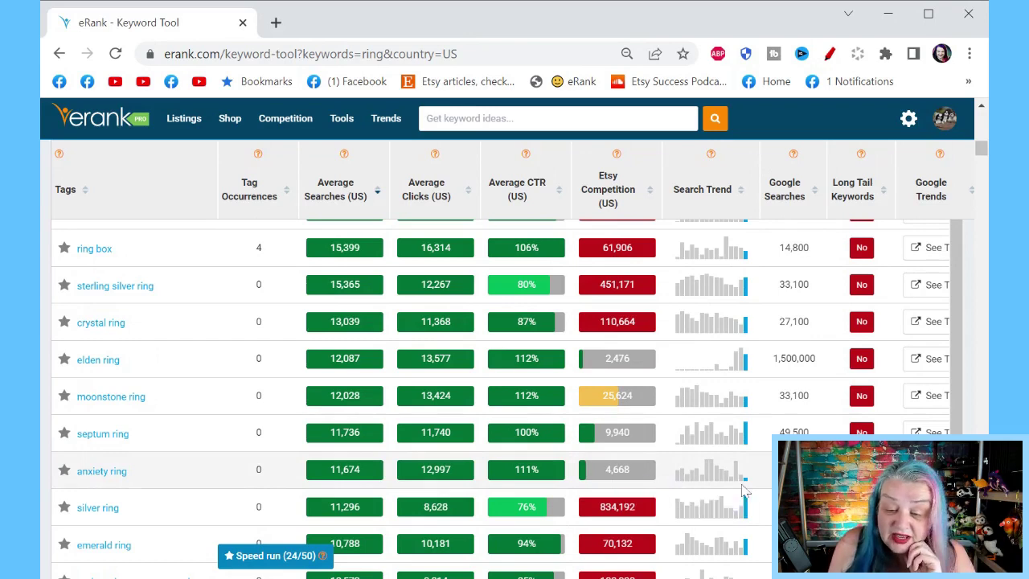
{"action": "mouse_move", "coordinate": [745, 482]}
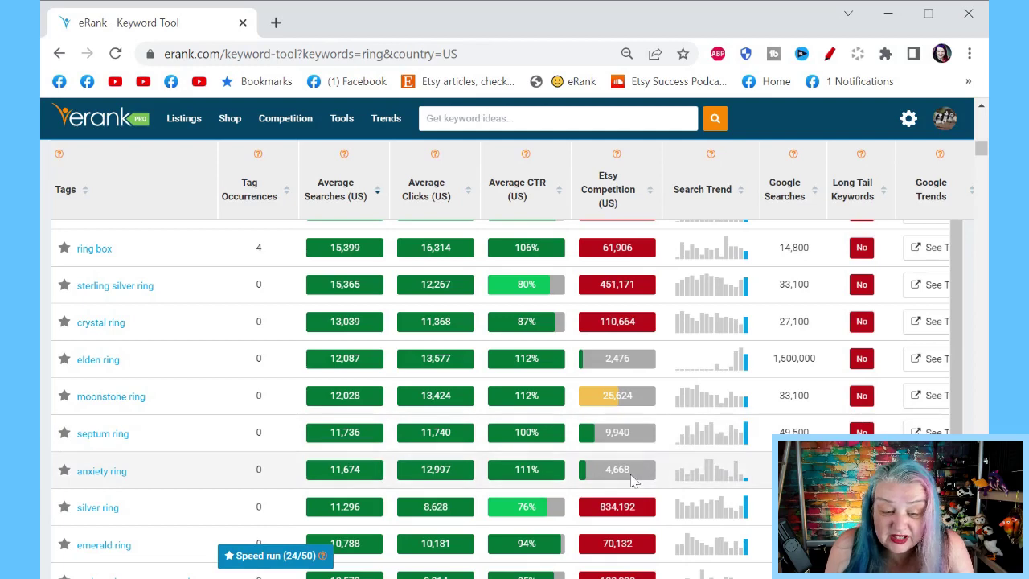
{"action": "scroll", "coordinate": [597, 445], "scroll_direction": "down", "scroll_amount": 2}
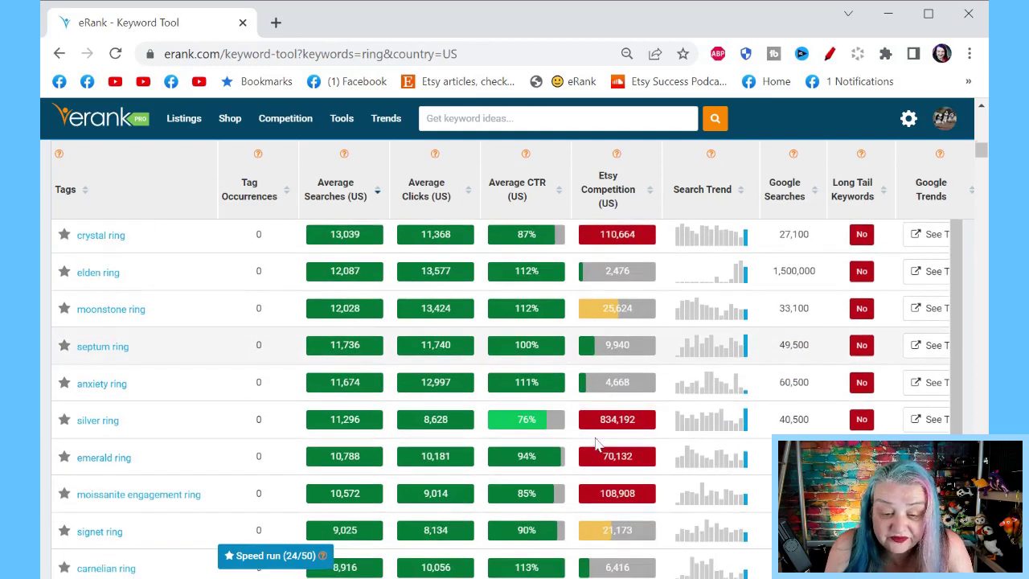
{"action": "scroll", "coordinate": [597, 444], "scroll_direction": "down", "scroll_amount": 2}
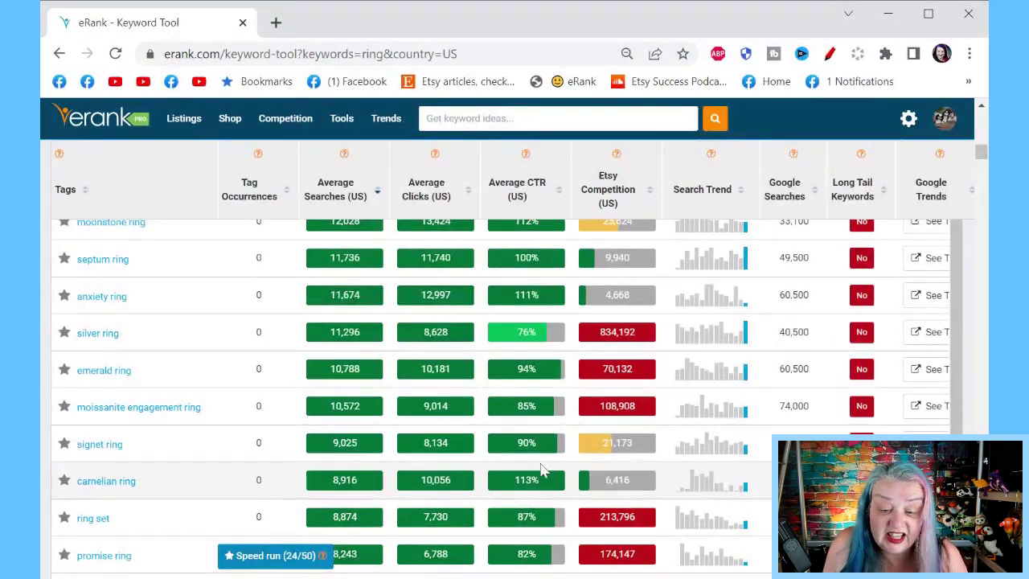
{"action": "scroll", "coordinate": [543, 470], "scroll_direction": "down", "scroll_amount": 3}
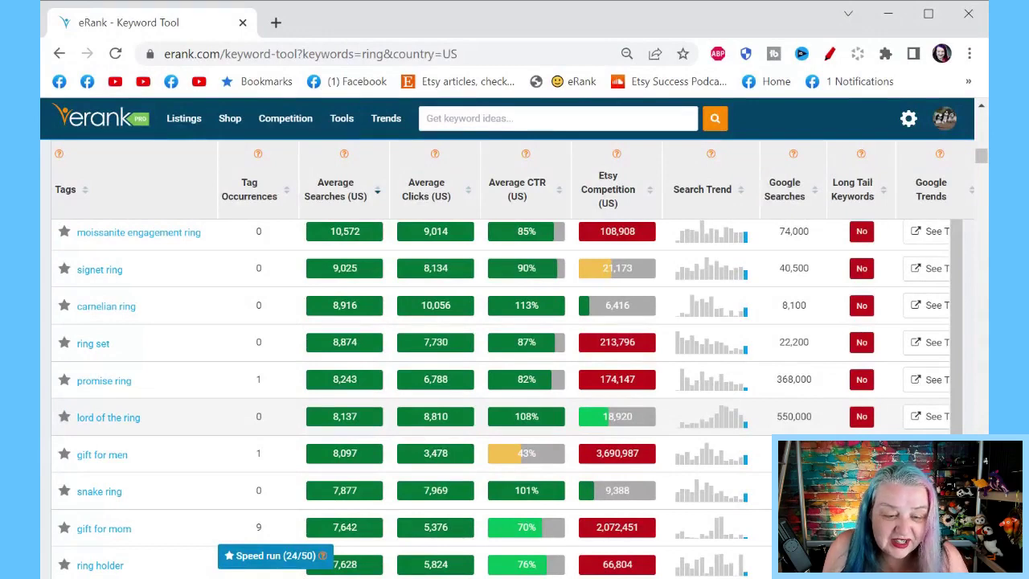
Step: Scroll until snake ring tops the table, showing spinner ring (7,028), jade ring and evil eye ring
{"action": "scroll", "coordinate": [515, 416], "scroll_direction": "down", "scroll_amount": 1}
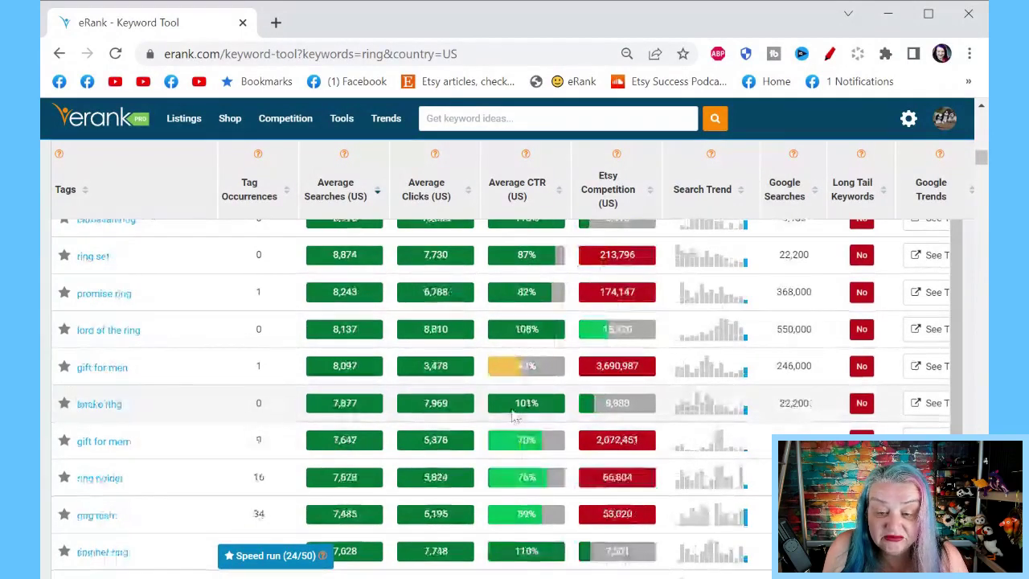
{"action": "mouse_move", "coordinate": [693, 407]}
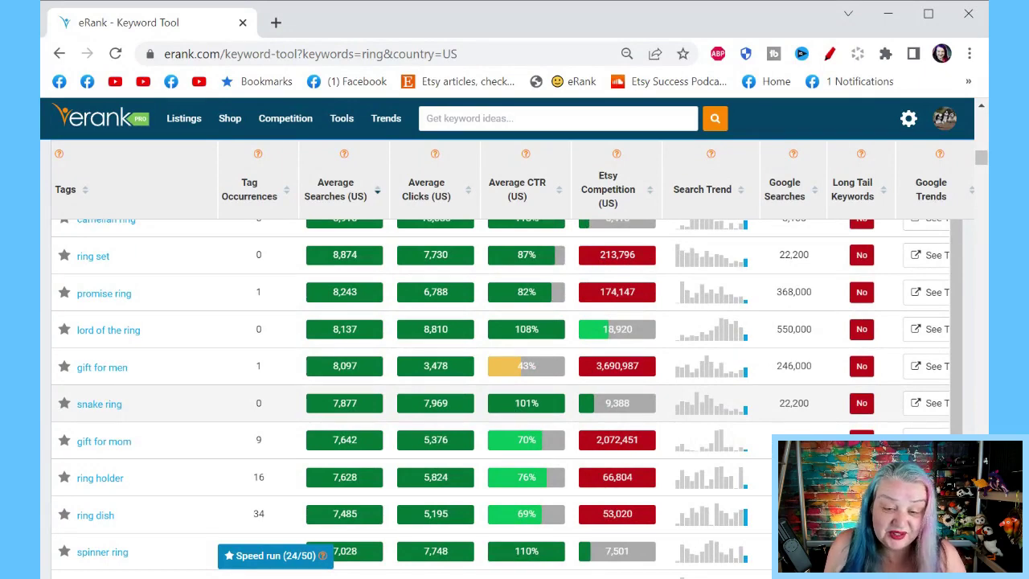
{"action": "scroll", "coordinate": [494, 414], "scroll_direction": "down", "scroll_amount": 1}
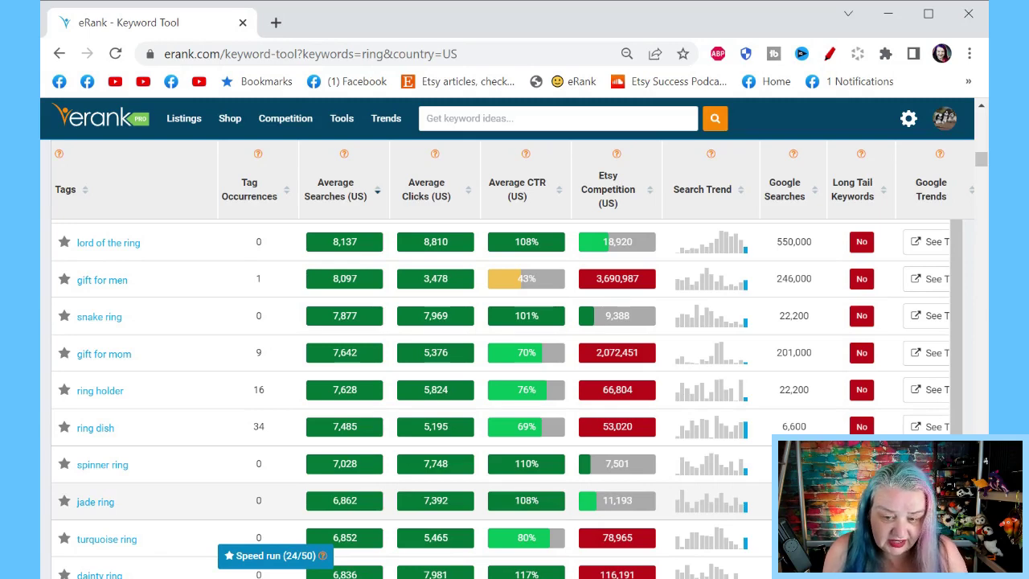
Step: Scroll so dainty ring leads, past fake nose ring (6,004) down to rose quartz ring
{"action": "scroll", "coordinate": [621, 505], "scroll_direction": "down", "scroll_amount": 2}
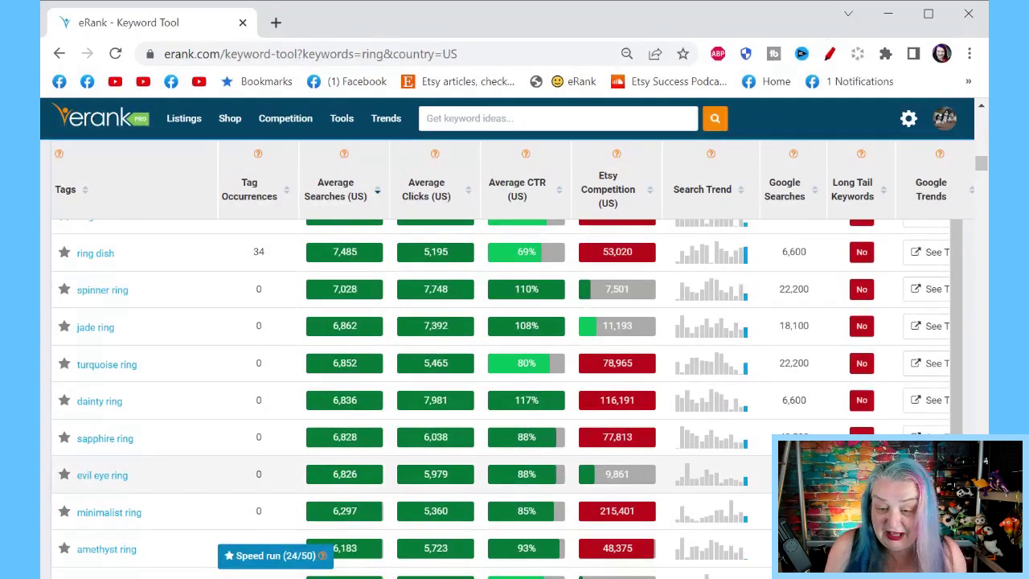
{"action": "scroll", "coordinate": [548, 438], "scroll_direction": "down", "scroll_amount": 2}
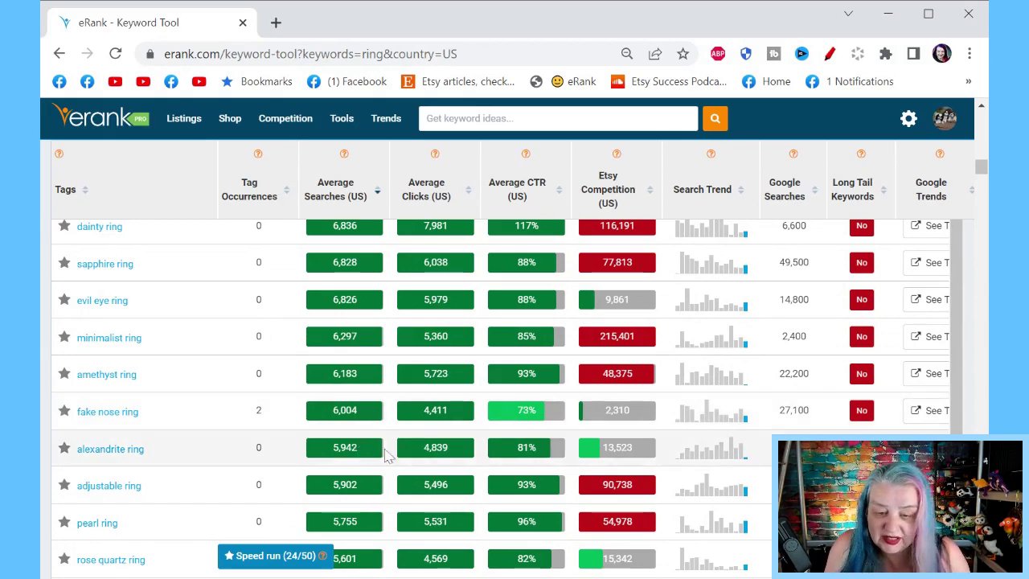
Step: Scroll until engraved ring is the top row, through ring bearer gift to ring box for wedding ceremony
{"action": "scroll", "coordinate": [390, 455], "scroll_direction": "down", "scroll_amount": 2}
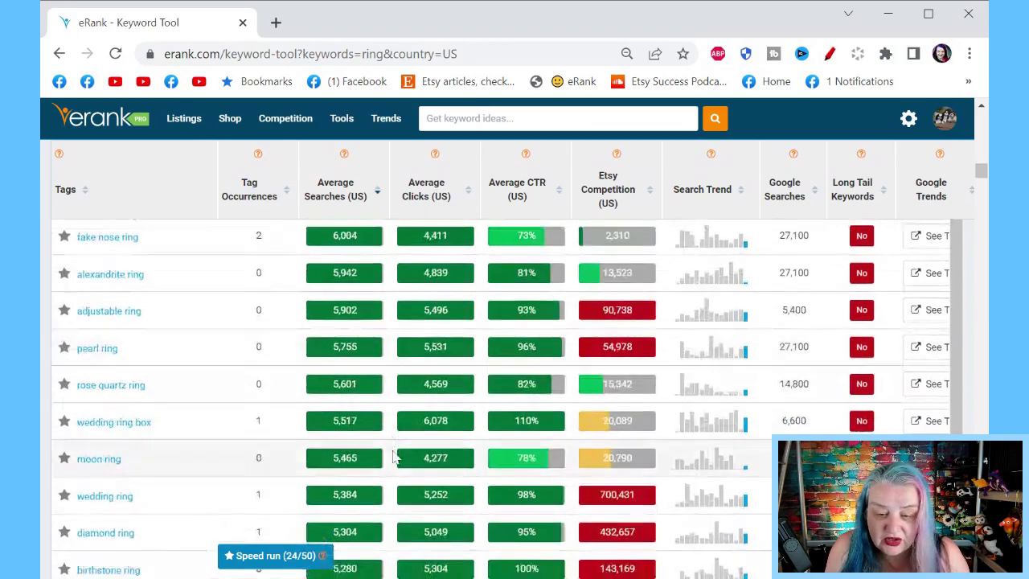
{"action": "scroll", "coordinate": [392, 456], "scroll_direction": "down", "scroll_amount": 5}
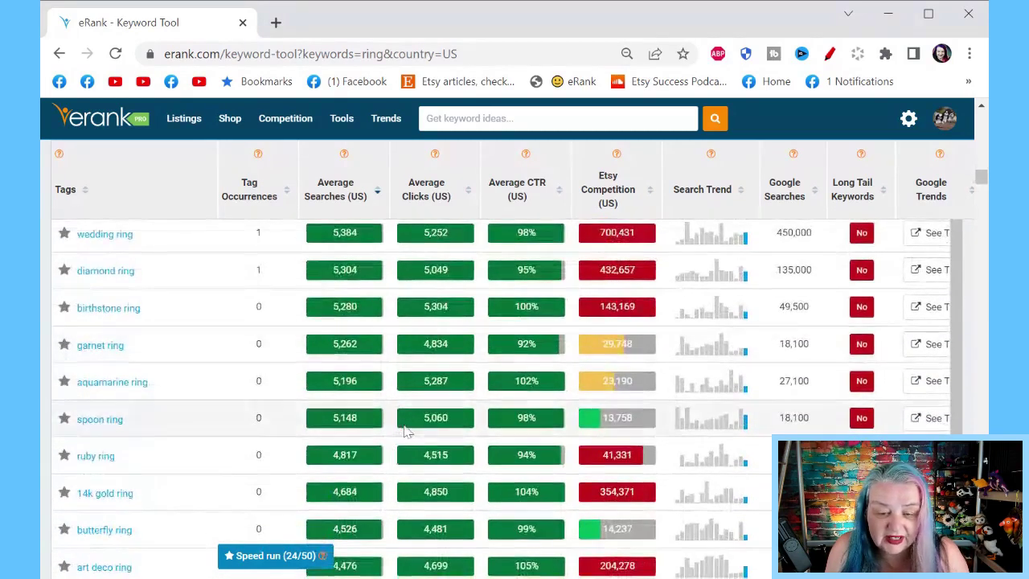
{"action": "scroll", "coordinate": [418, 436], "scroll_direction": "down", "scroll_amount": 2}
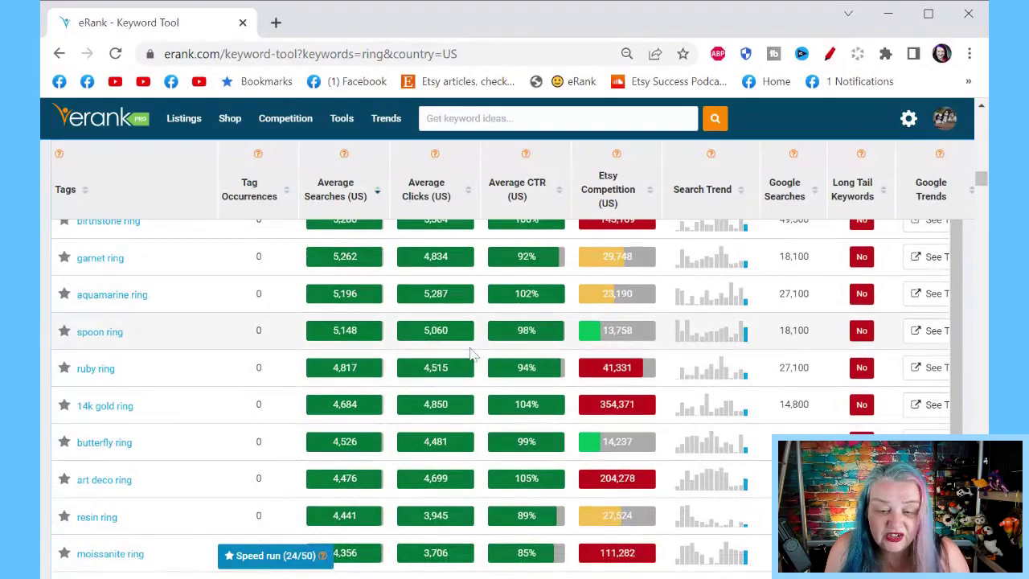
{"action": "scroll", "coordinate": [473, 354], "scroll_direction": "down", "scroll_amount": 3}
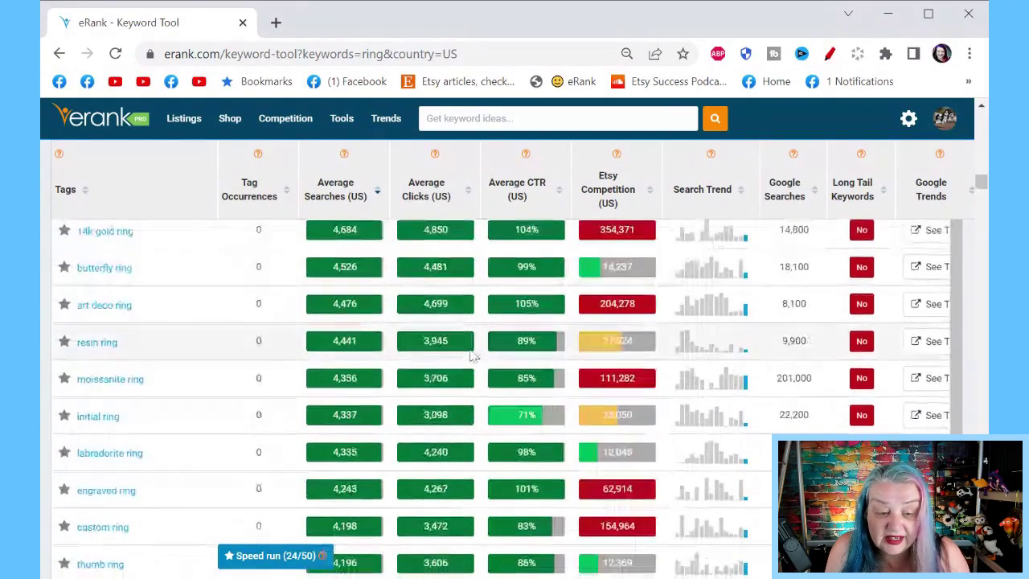
{"action": "scroll", "coordinate": [473, 356], "scroll_direction": "down", "scroll_amount": 1}
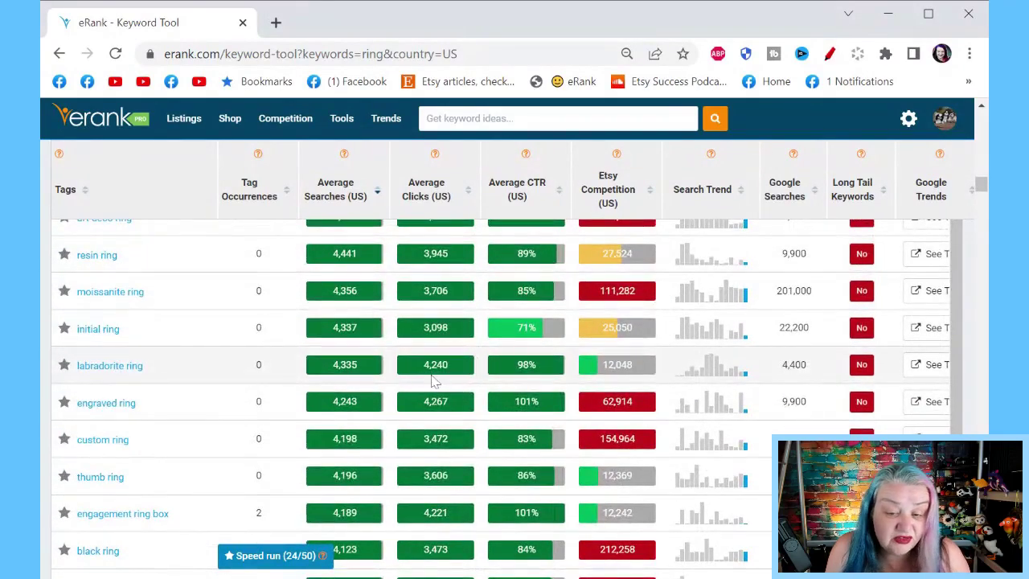
{"action": "scroll", "coordinate": [440, 371], "scroll_direction": "down", "scroll_amount": 1}
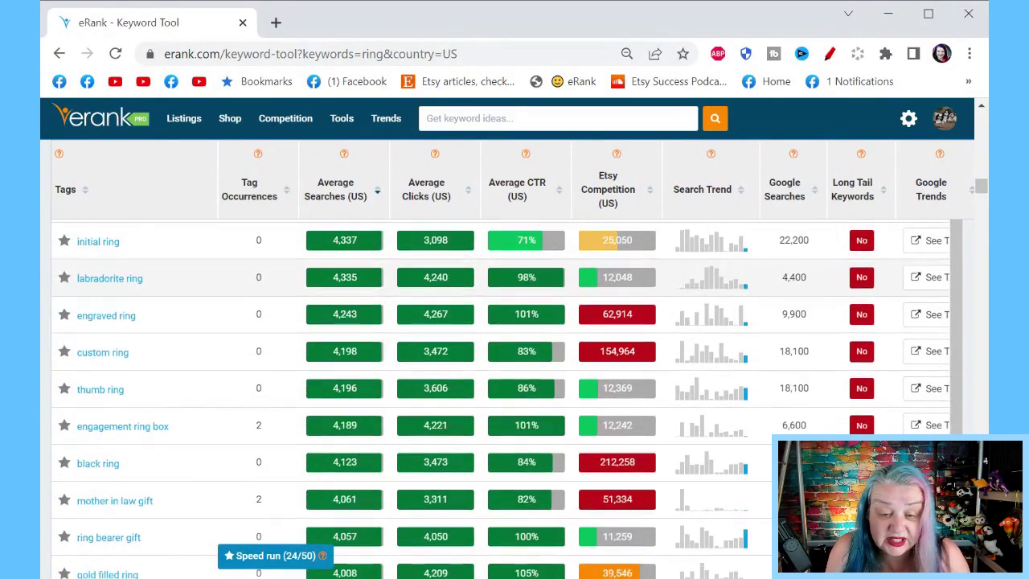
{"action": "scroll", "coordinate": [440, 373], "scroll_direction": "down", "scroll_amount": 1}
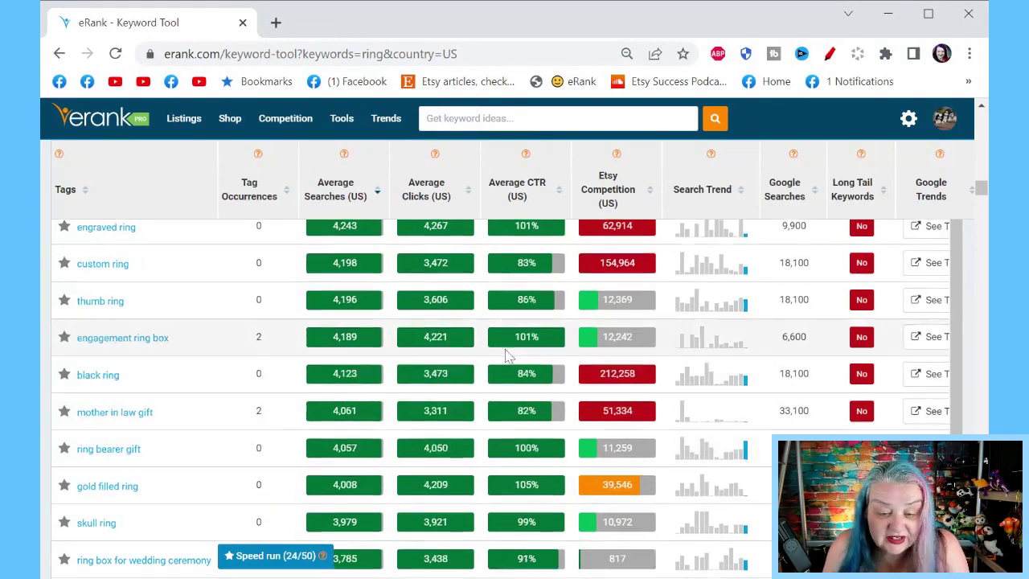
Step: Scroll to mother in law gift and read the trend sparklines down through mushroom ring and dragon ring
{"action": "scroll", "coordinate": [507, 354], "scroll_direction": "down", "scroll_amount": 3}
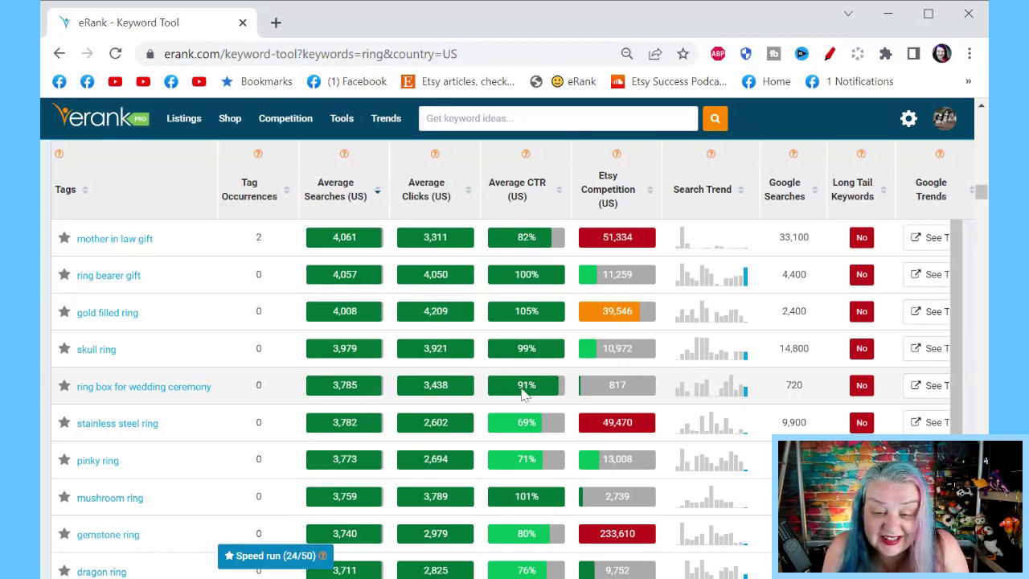
{"action": "mouse_move", "coordinate": [730, 393]}
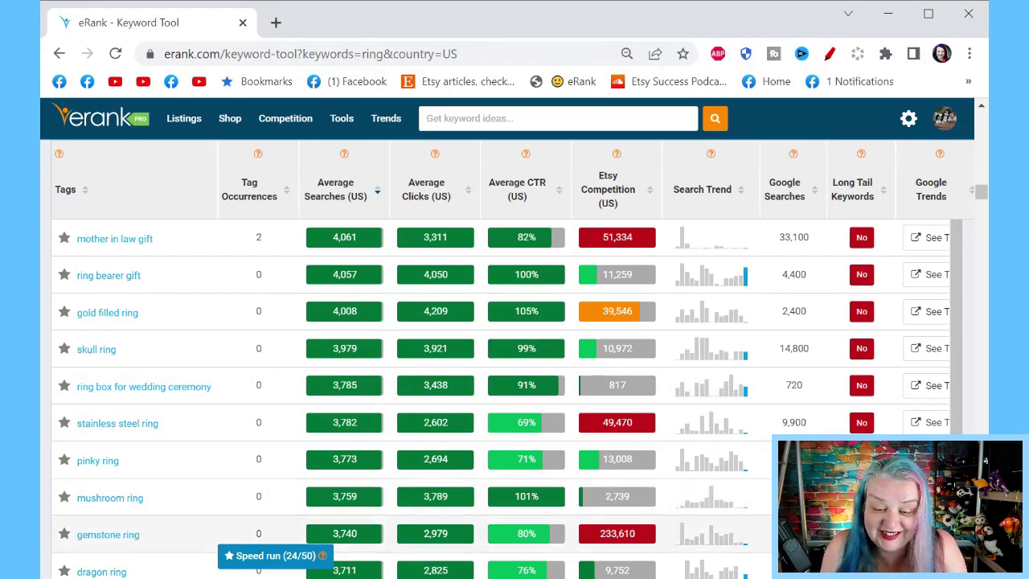
{"action": "mouse_move", "coordinate": [746, 516]}
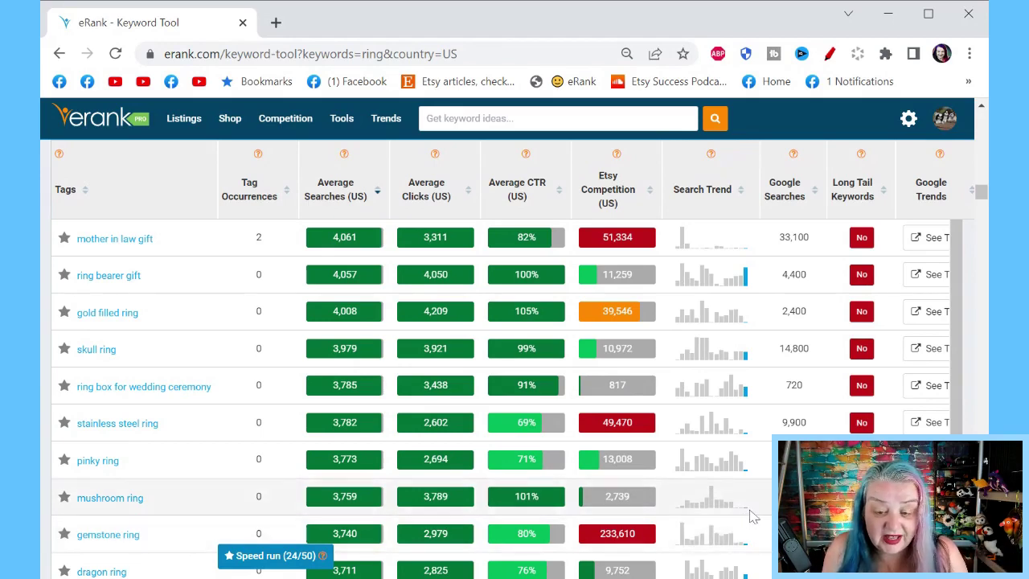
{"action": "mouse_move", "coordinate": [745, 514]}
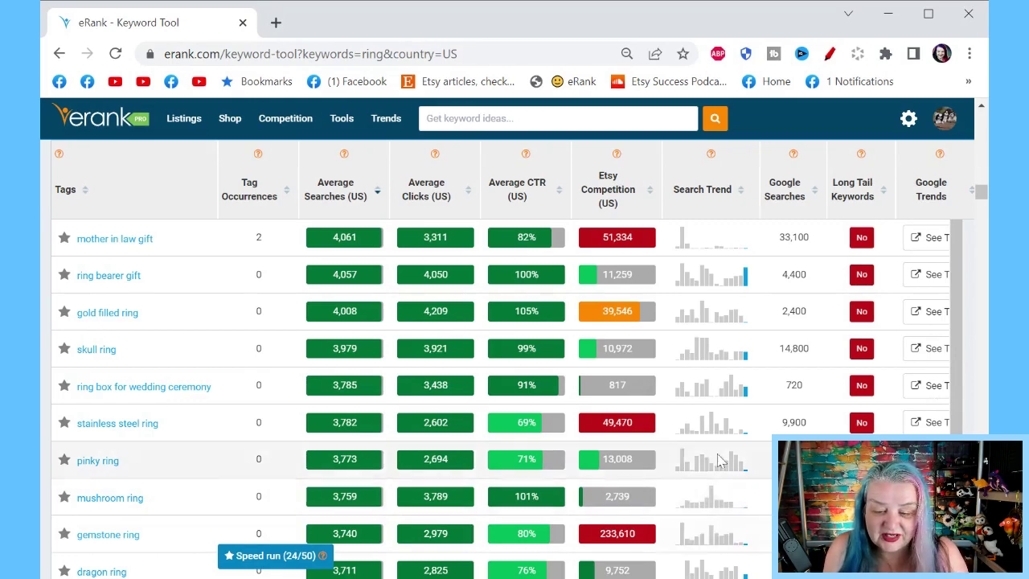
Step: Scroll the ring keyword list to moldavite ring, checking the gemstone ring and mushroom ring search trends
{"action": "scroll", "coordinate": [711, 418], "scroll_direction": "down", "scroll_amount": 1}
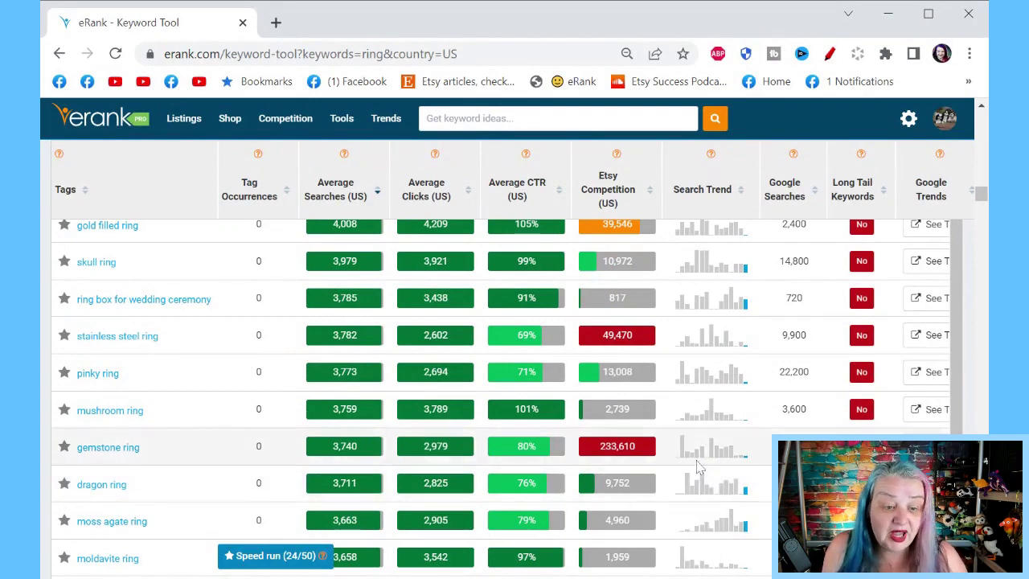
{"action": "mouse_move", "coordinate": [699, 462]}
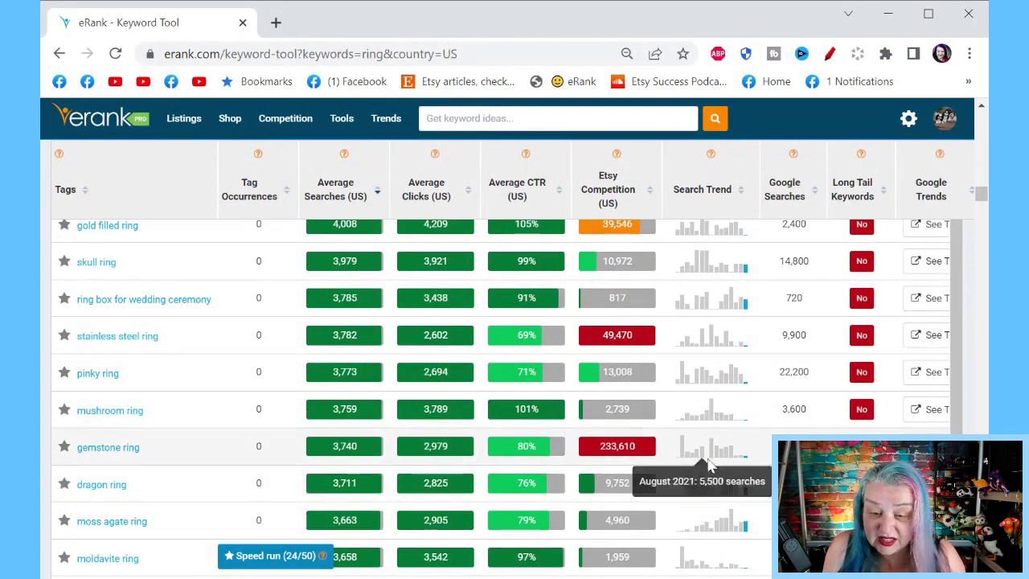
{"action": "mouse_move", "coordinate": [740, 418]}
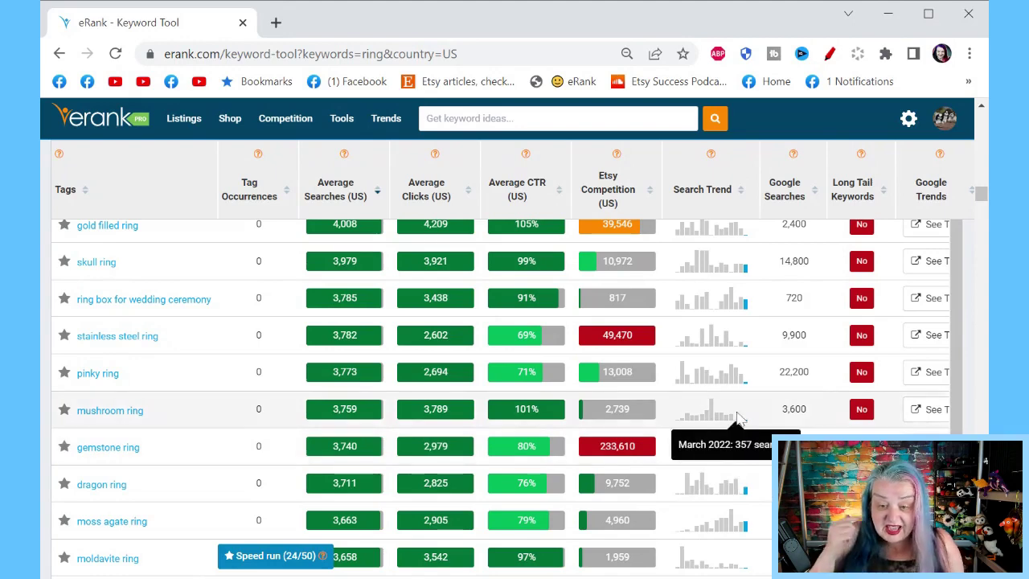